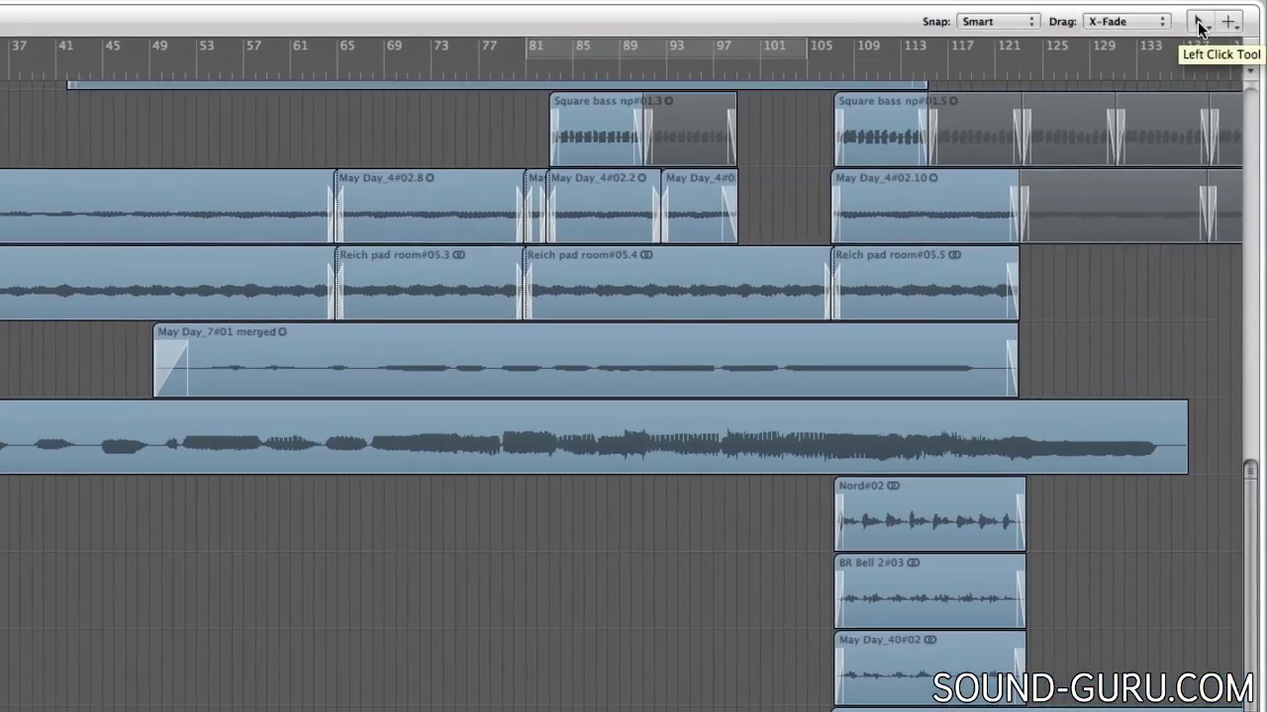
Browse the editing and alternate tool lists without changing the active tool
click(1198, 24)
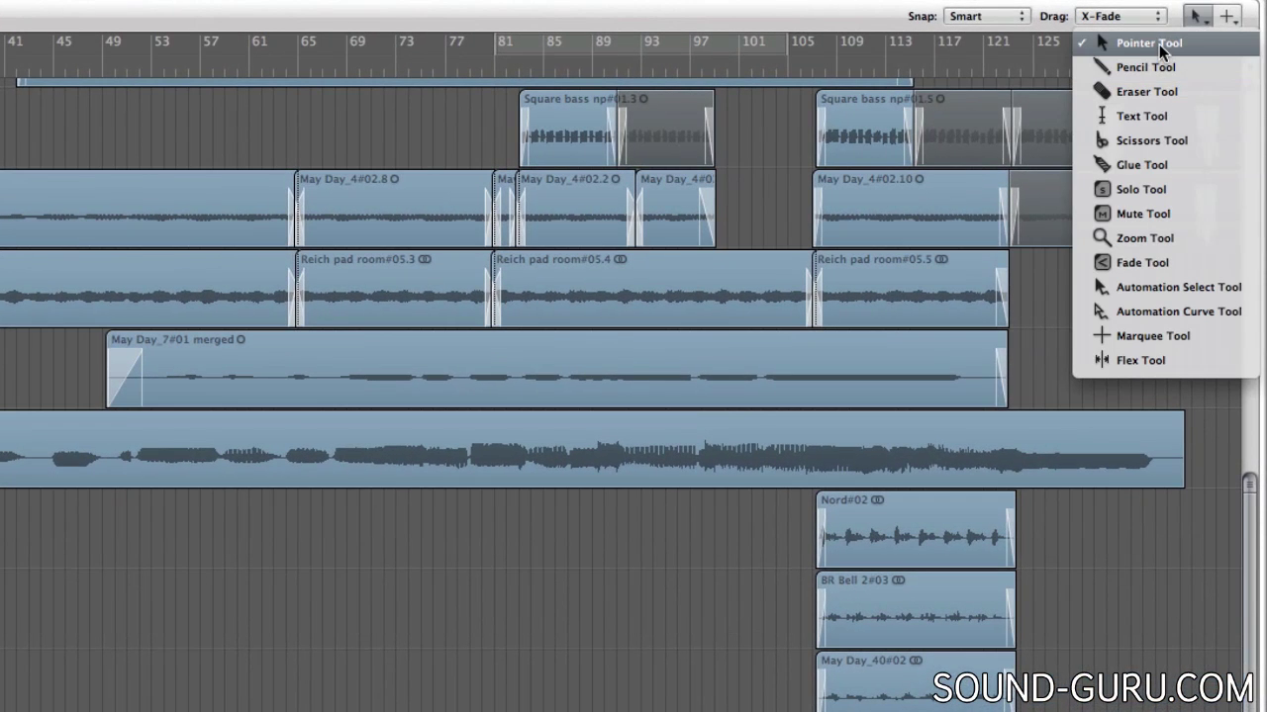
click(1232, 18)
click(1232, 18)
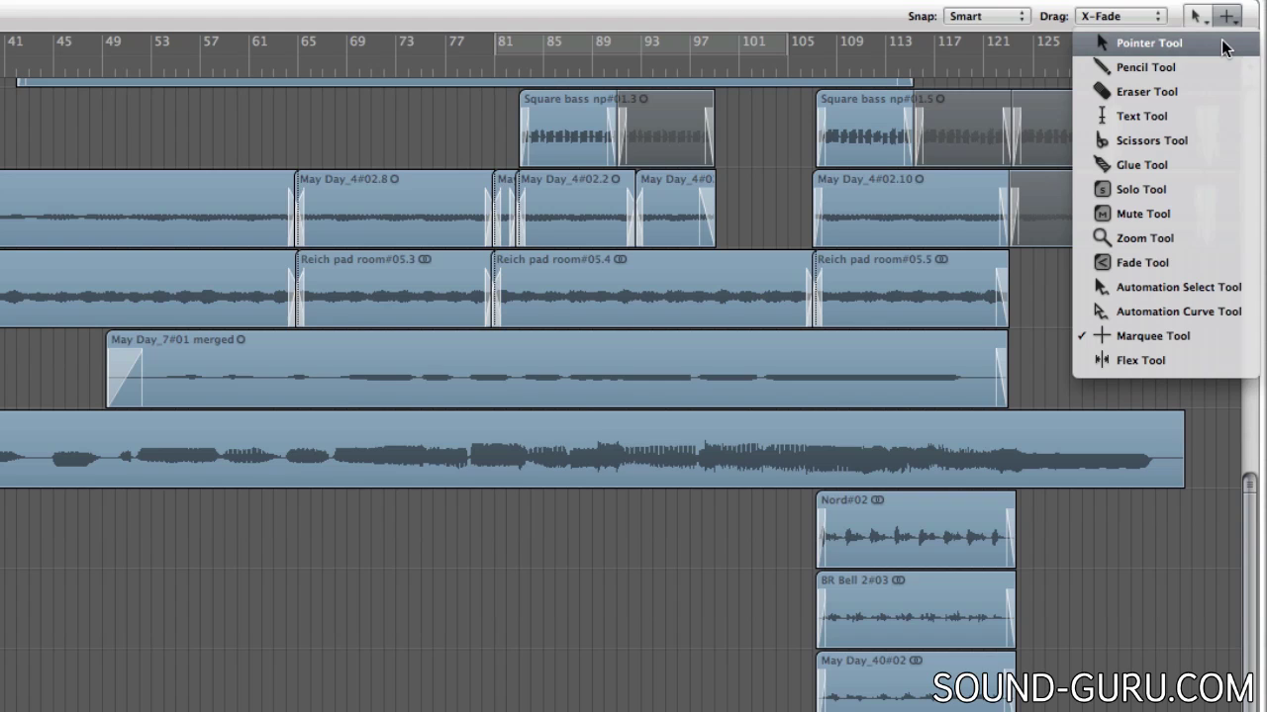
click(425, 560)
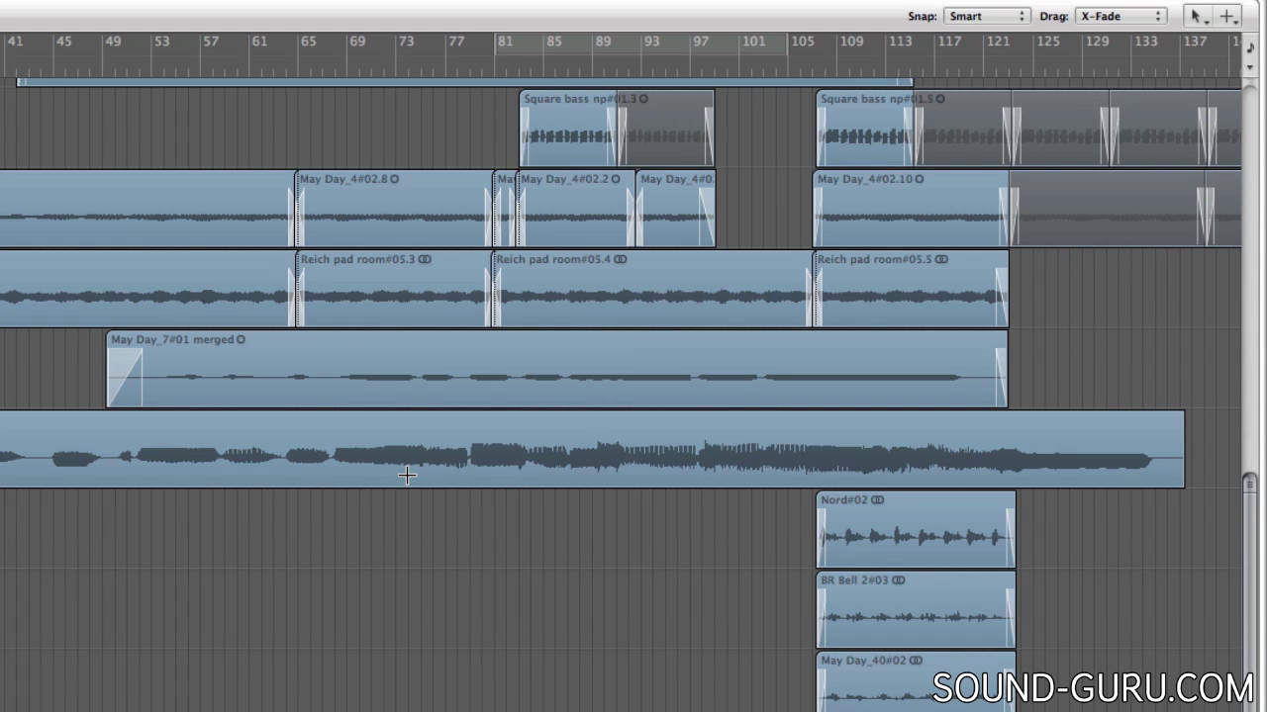
click(1196, 18)
click(1196, 20)
click(1228, 17)
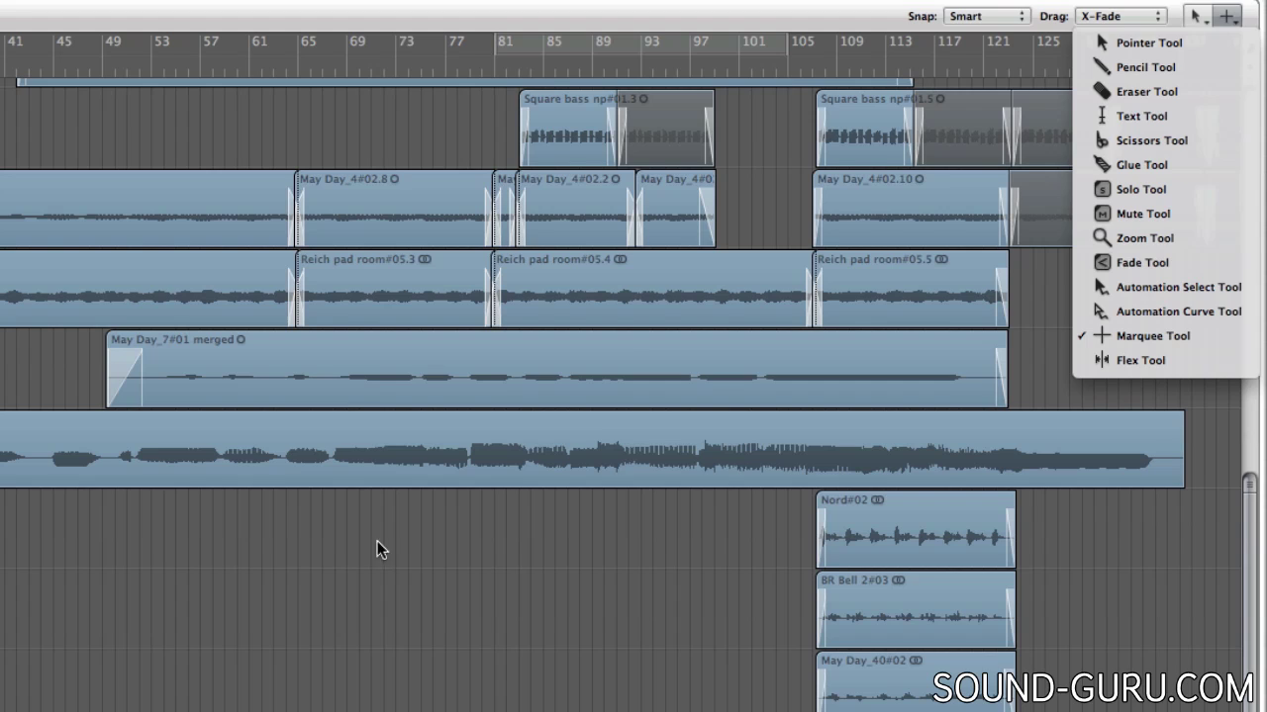
click(213, 592)
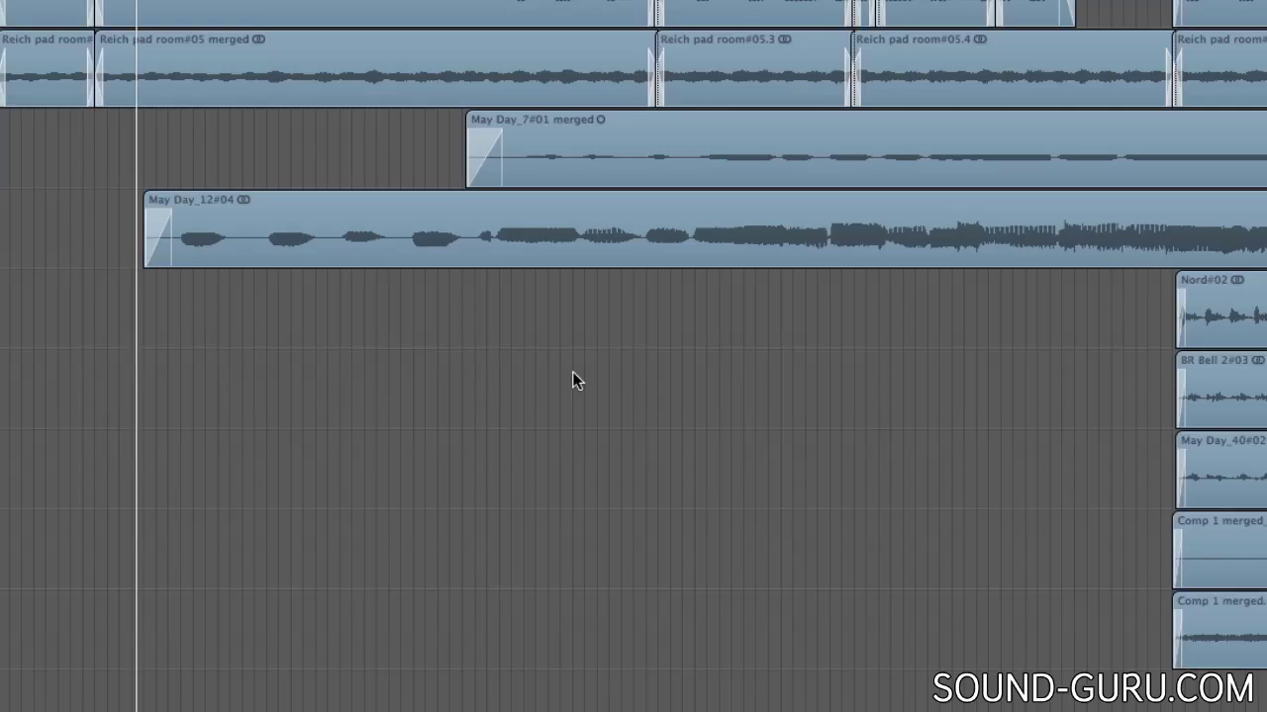
Make the Scissors Tool the active editing tool from the T tool menu
key(Escape)
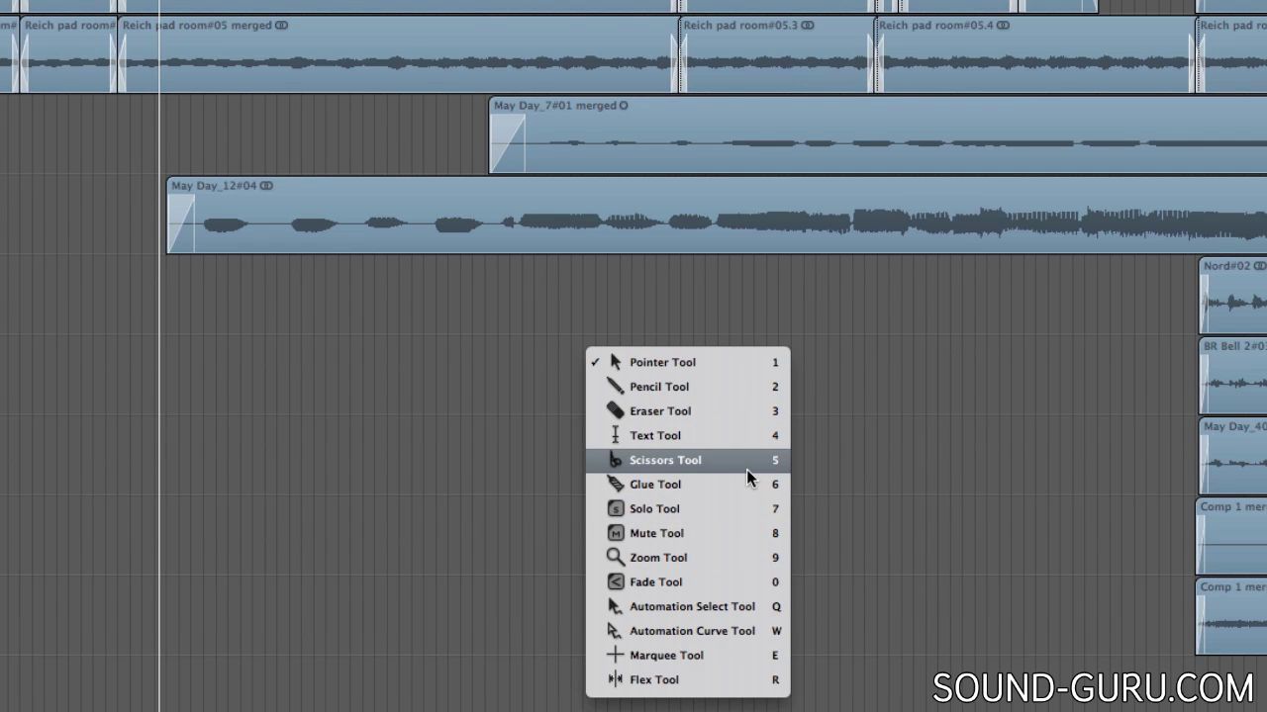
key(Escape)
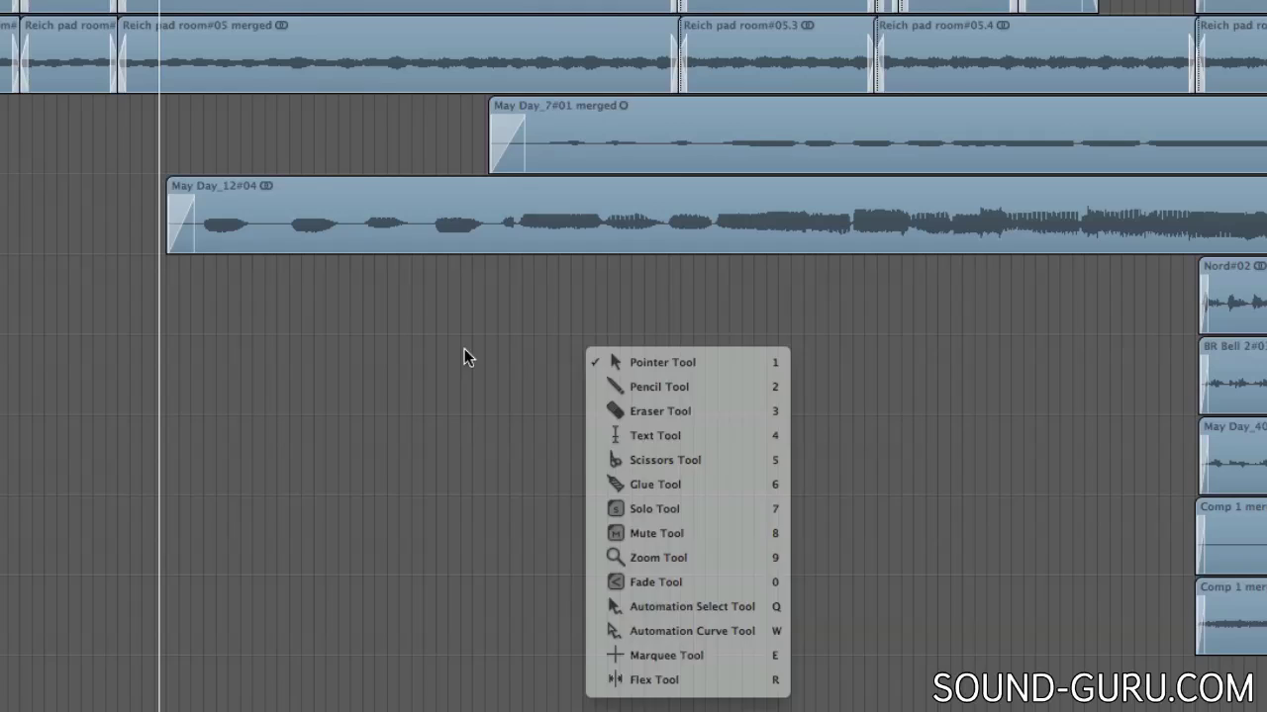
key(Escape)
click(458, 226)
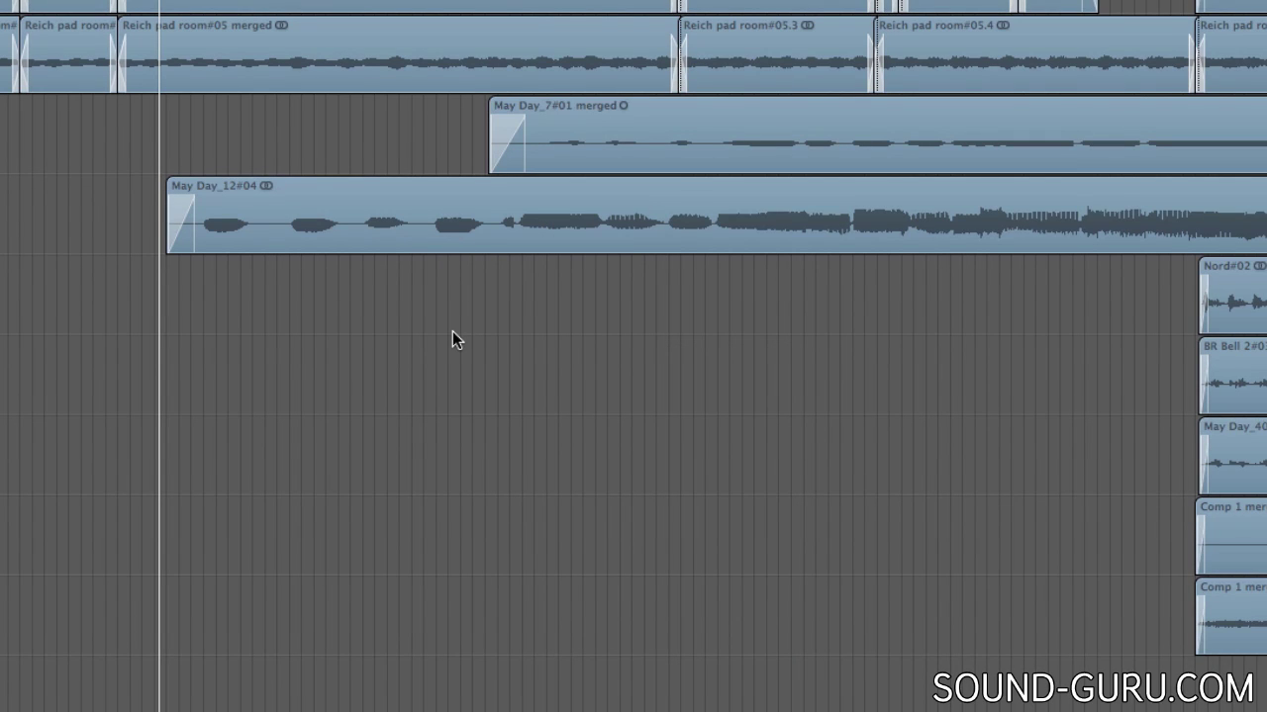
Switch back to the Pointer Tool and drag the May Day_12#04 region
key(Escape)
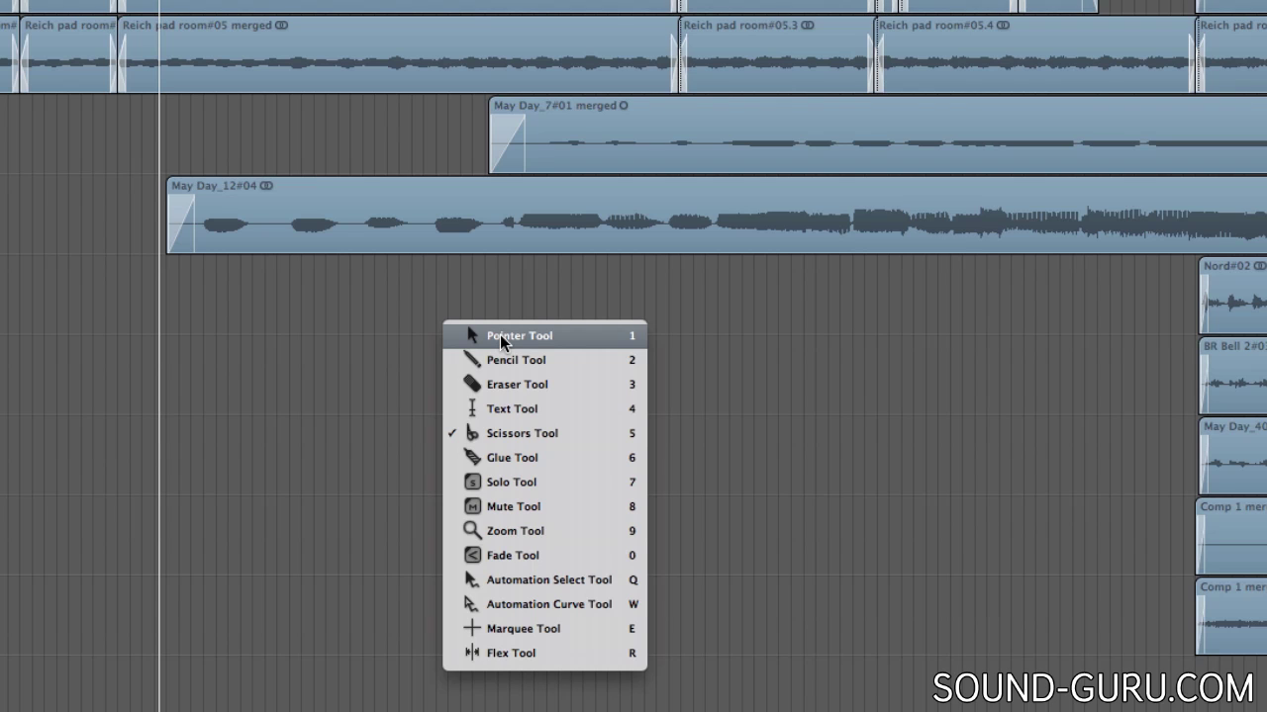
click(501, 338)
click(501, 243)
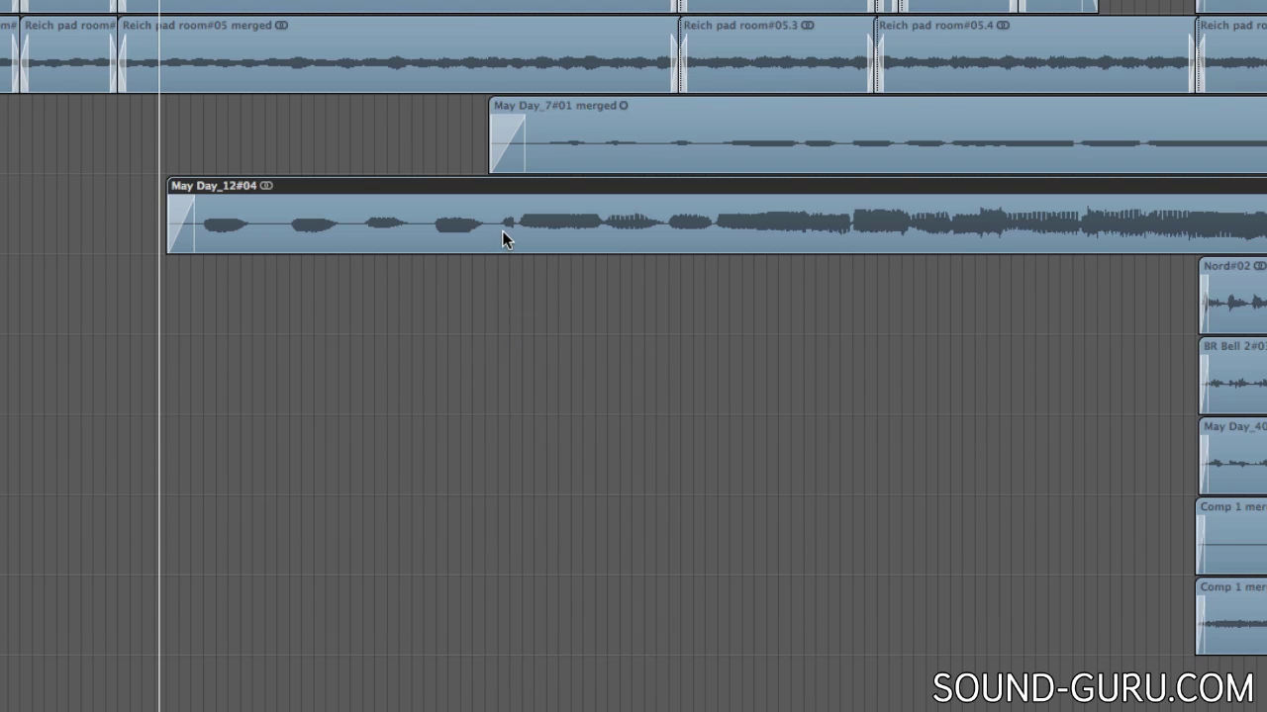
mouse_move(531, 228)
mouse_down()
mouse_move(382, 237)
mouse_move(532, 242)
mouse_up()
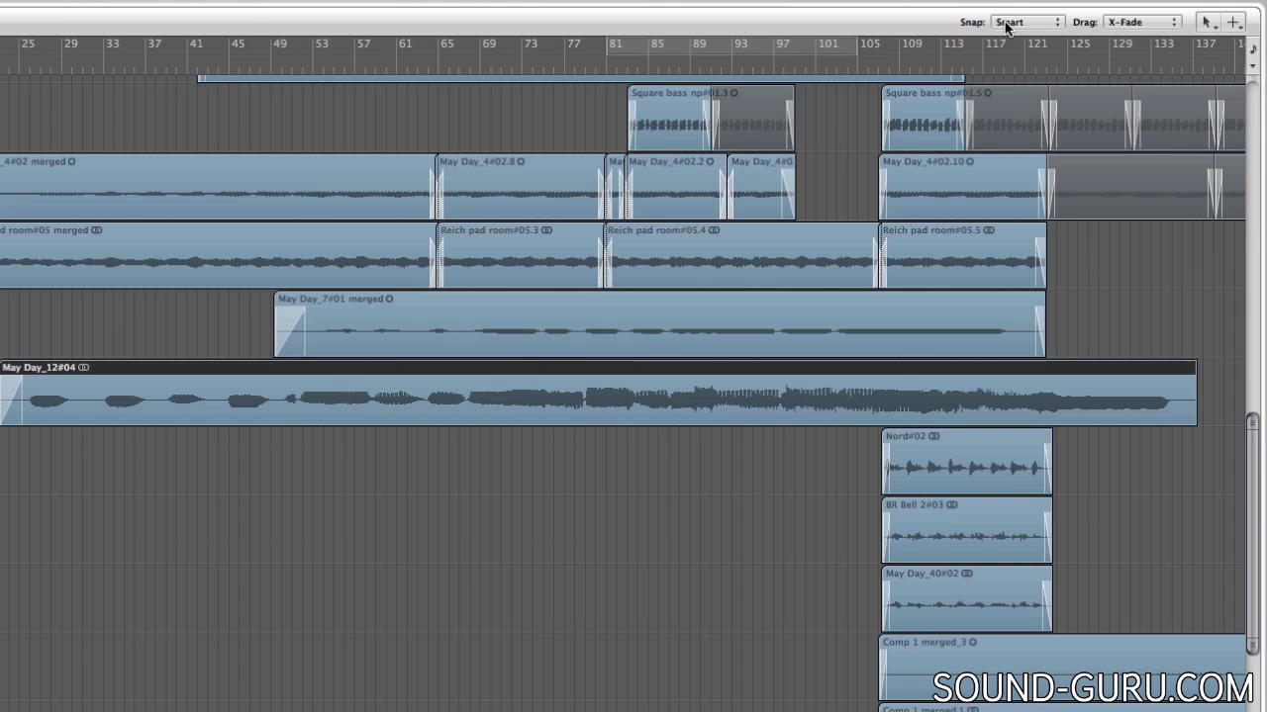
Check the Snap menu, leave it on Smart, and deselect May Day_12#04
click(1008, 24)
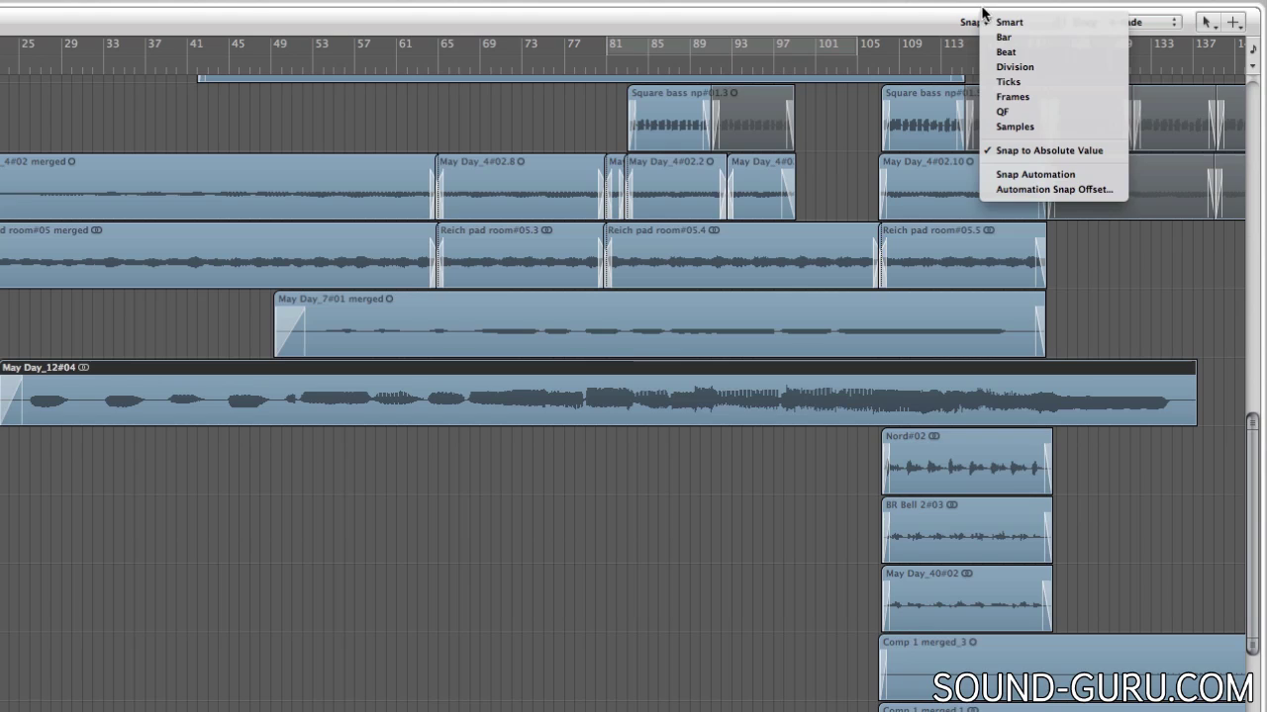
key(Escape)
click(378, 487)
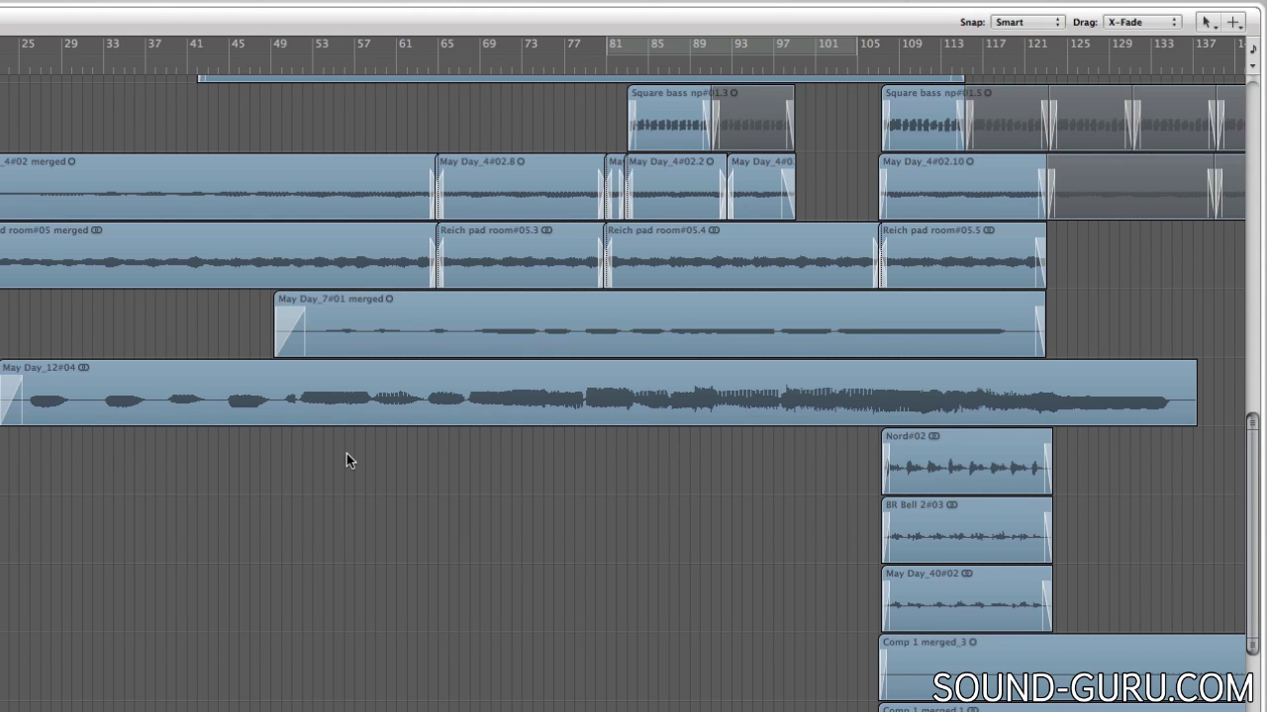
click(341, 404)
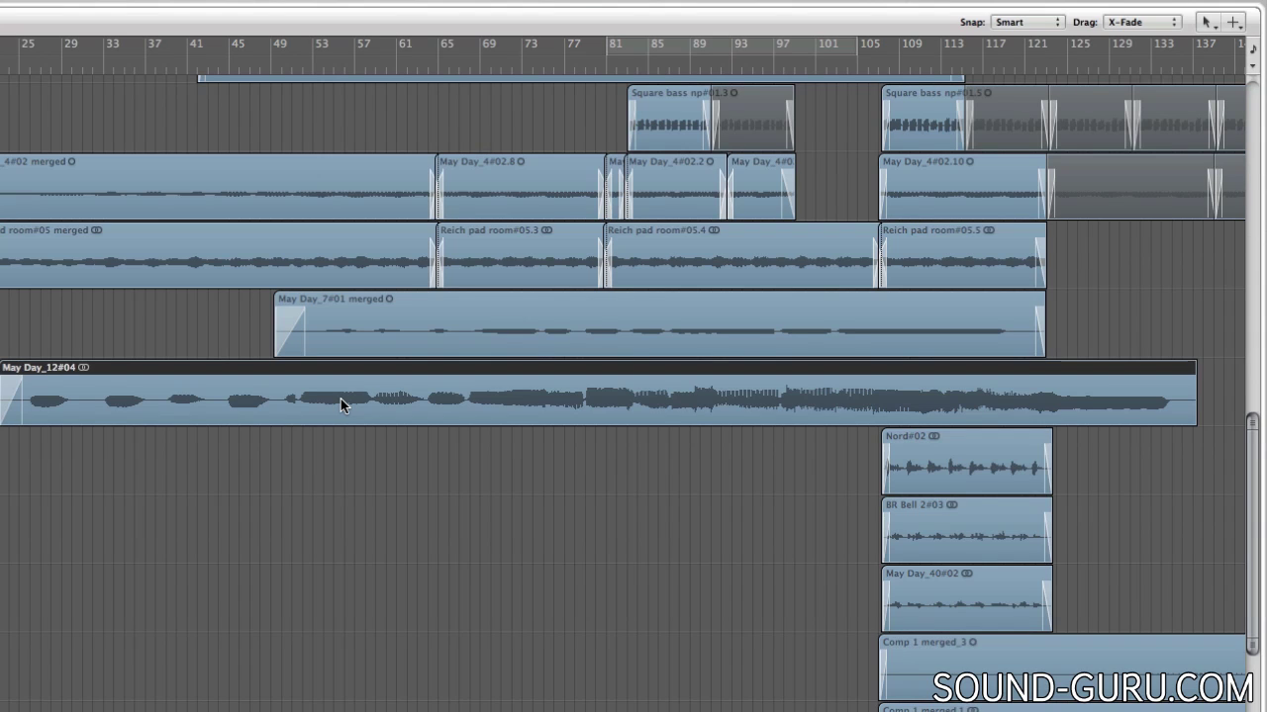
key(alt)
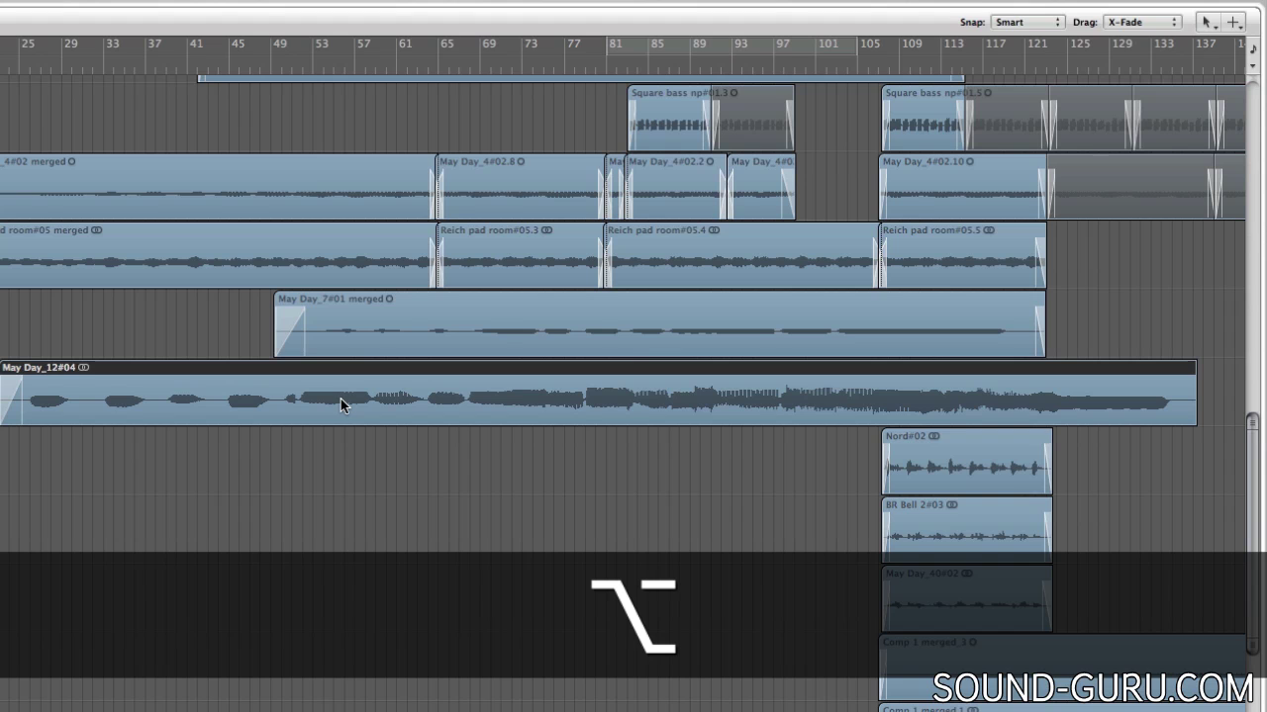
drag(340, 404, 340, 566)
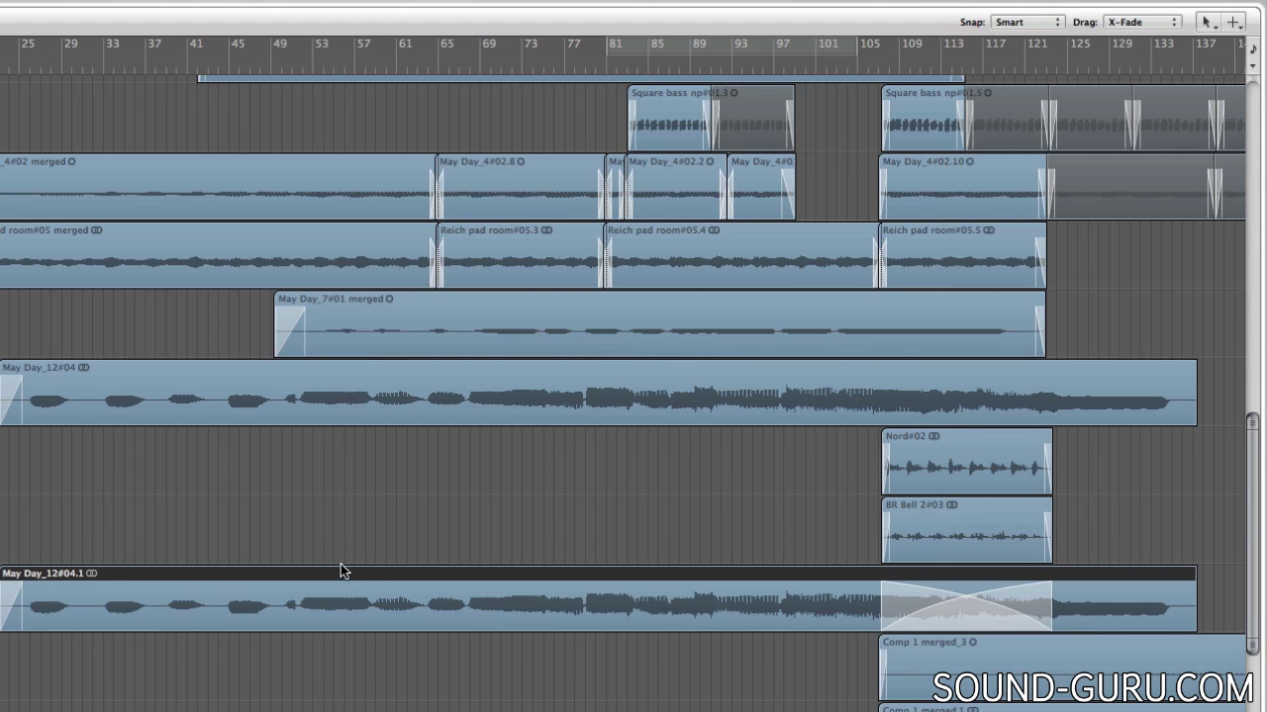
key(super+z)
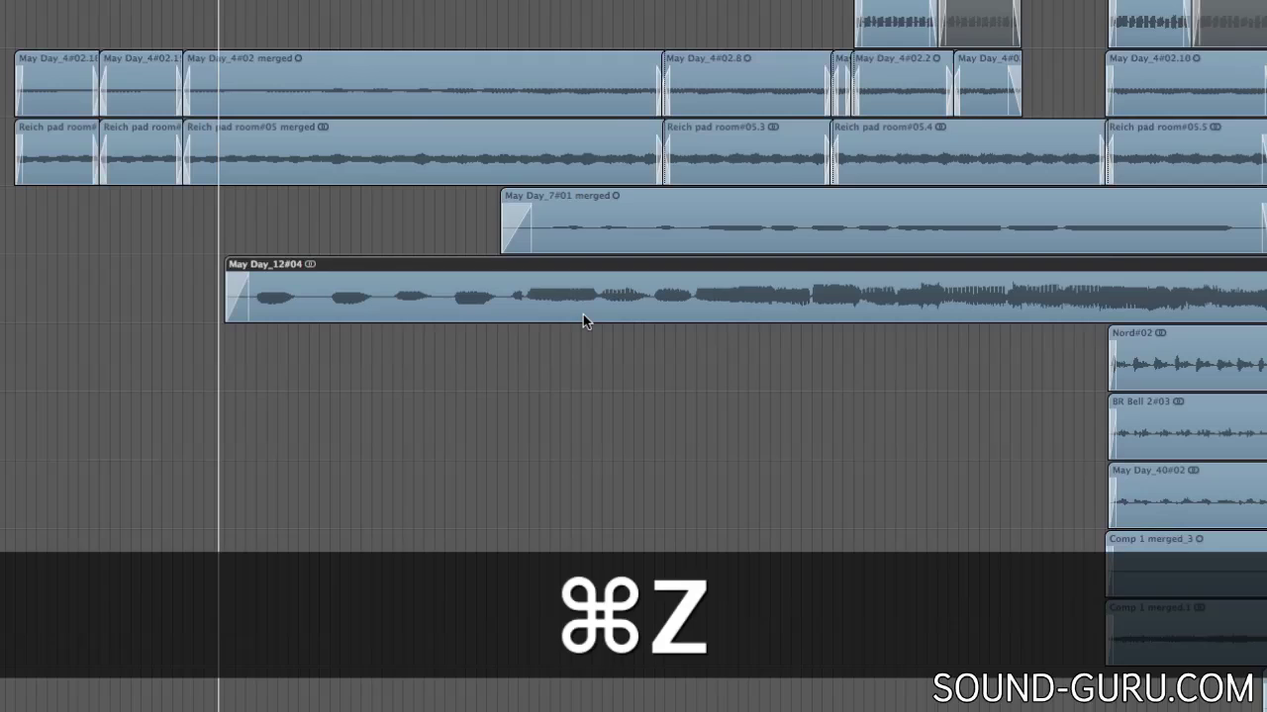
drag(517, 331, 574, 311)
key(shift)
key(ctrl)
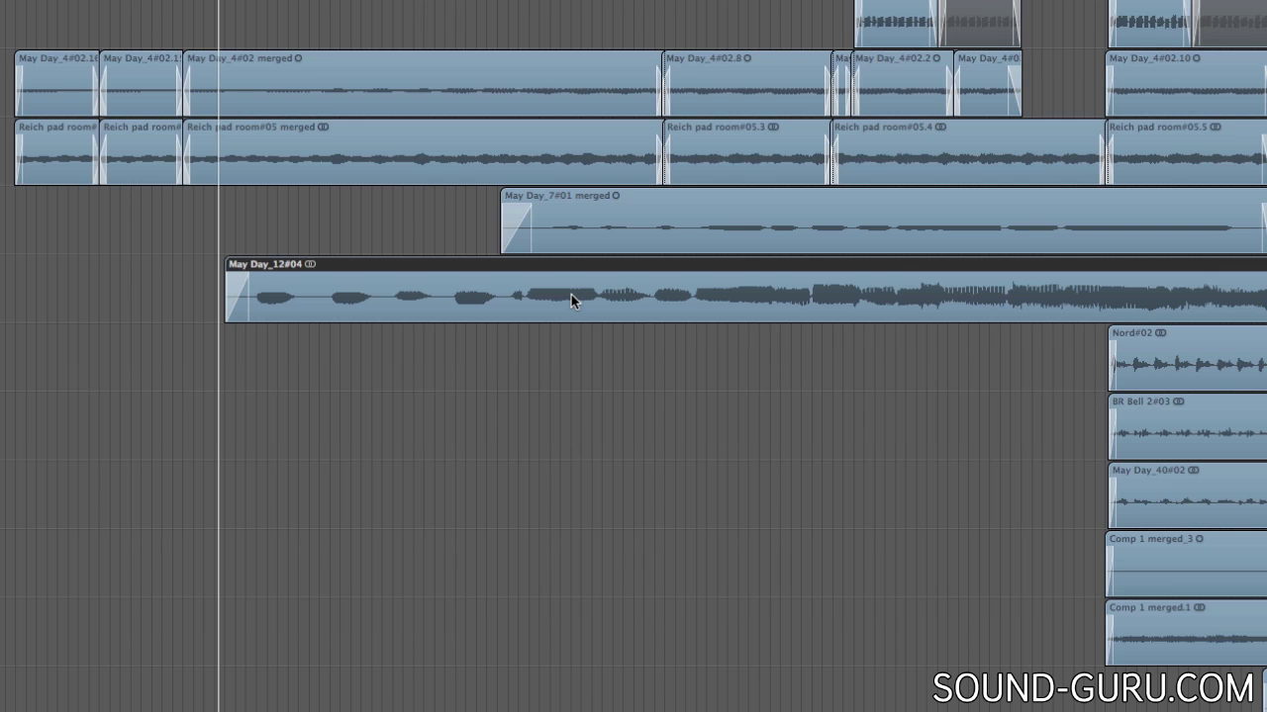
mouse_move(571, 297)
mouse_down()
mouse_move(570, 544)
mouse_move(560, 377)
mouse_move(553, 486)
mouse_move(489, 509)
mouse_move(479, 616)
mouse_move(475, 376)
mouse_move(501, 350)
mouse_move(563, 334)
mouse_move(562, 316)
mouse_up()
key(shift)
key(Escape)
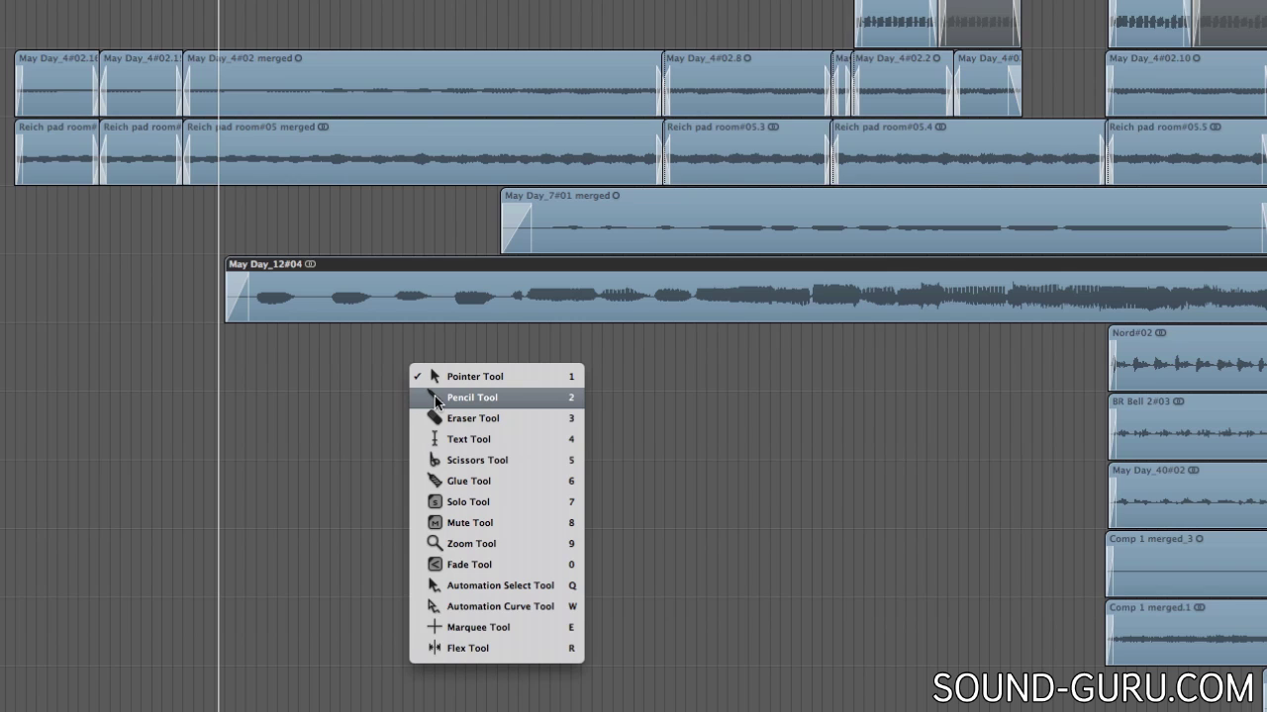
click(434, 396)
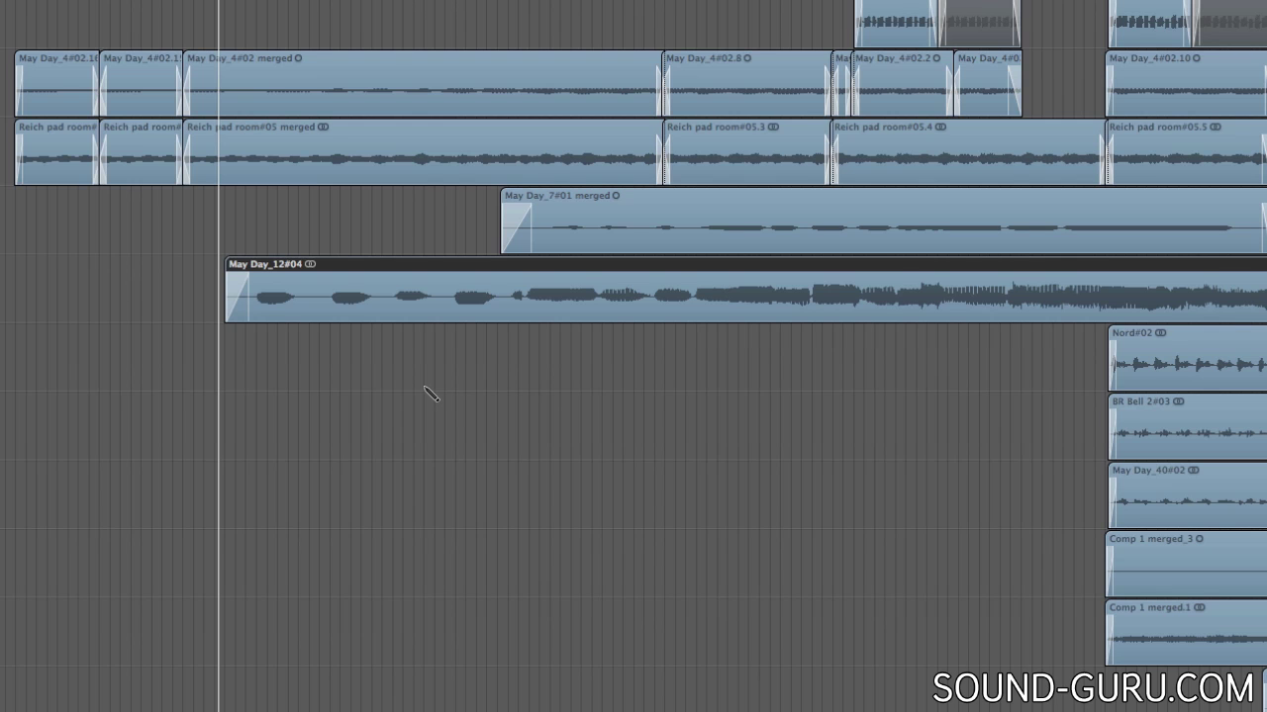
scroll(432, 393, down, 3)
scroll(432, 394, up, 2)
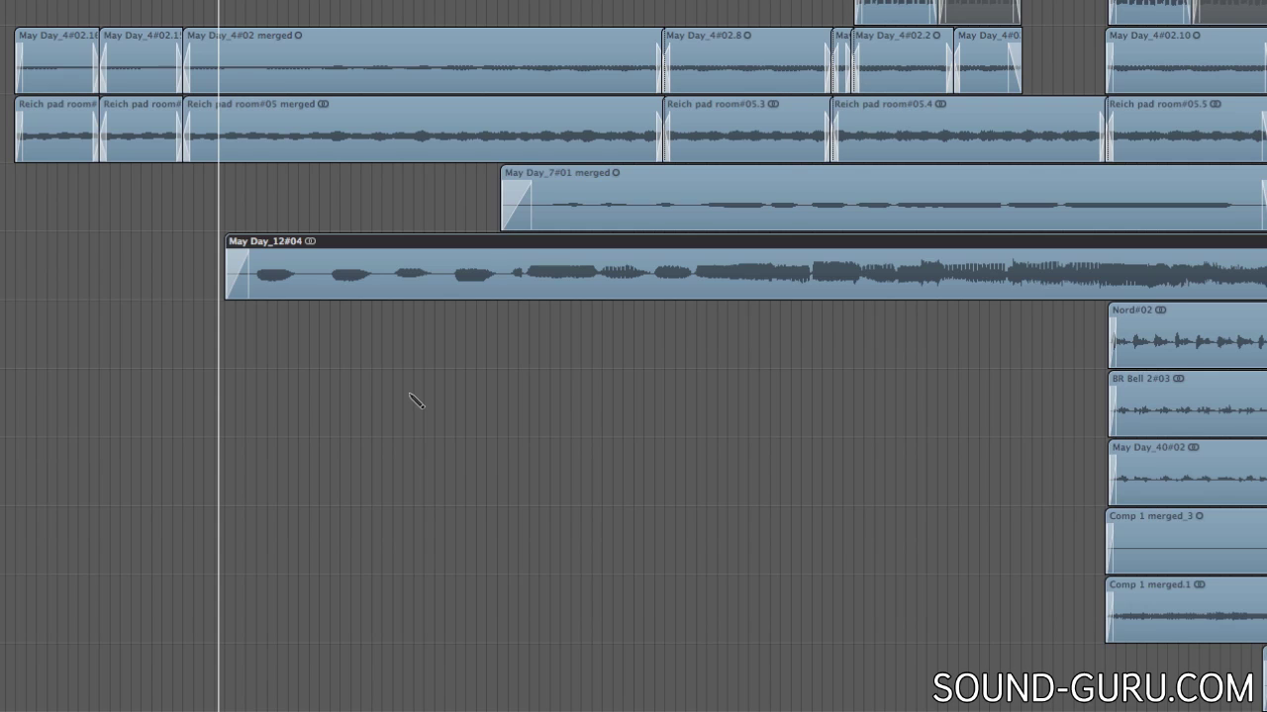
key(Escape)
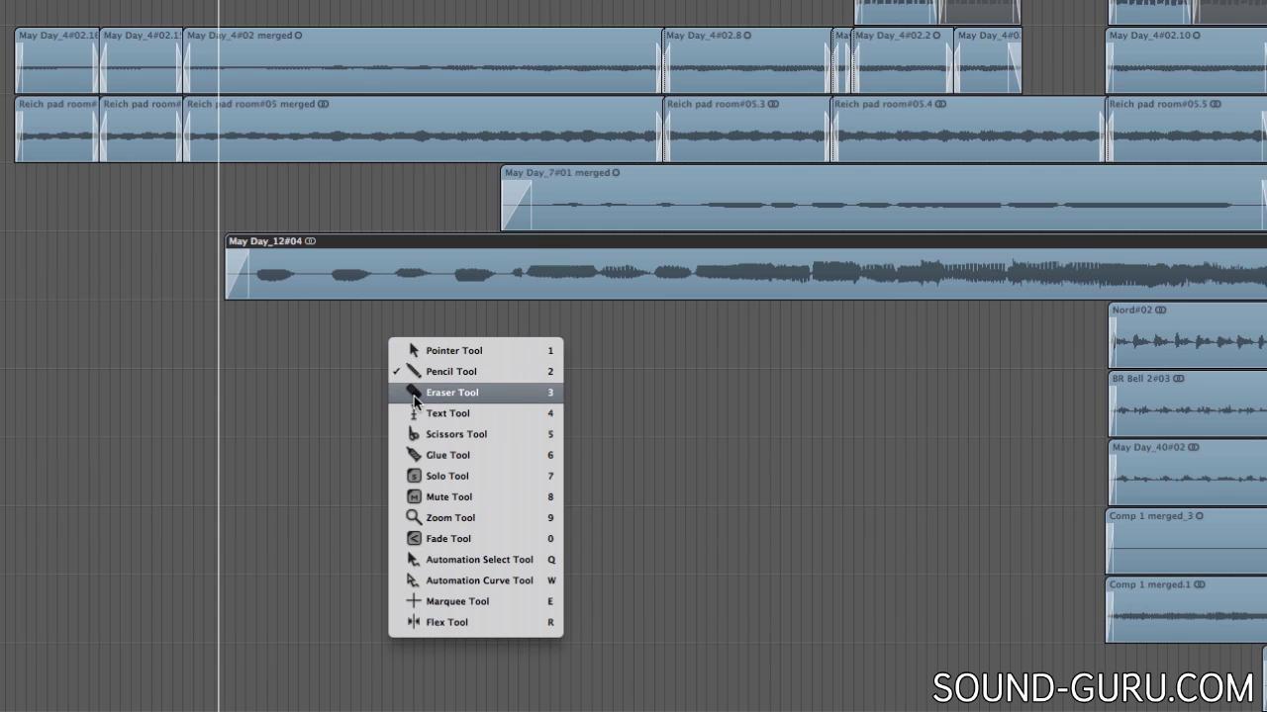
click(414, 394)
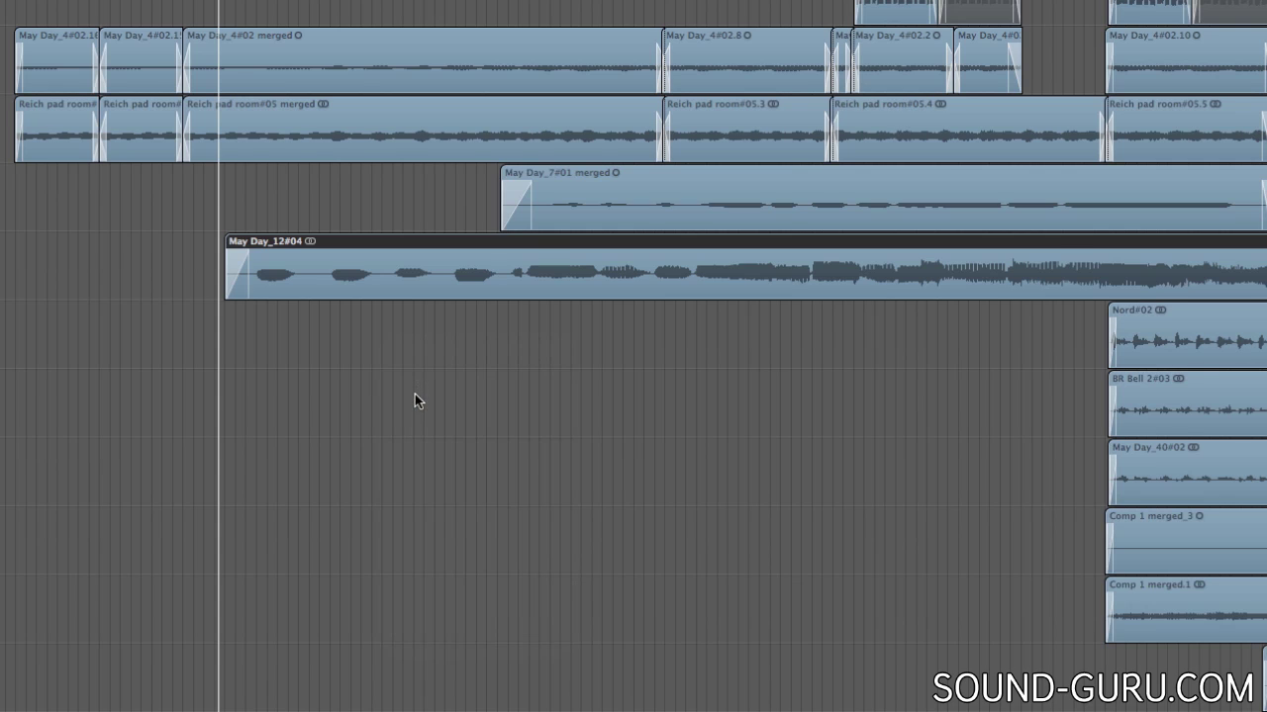
click(408, 276)
key(super+z)
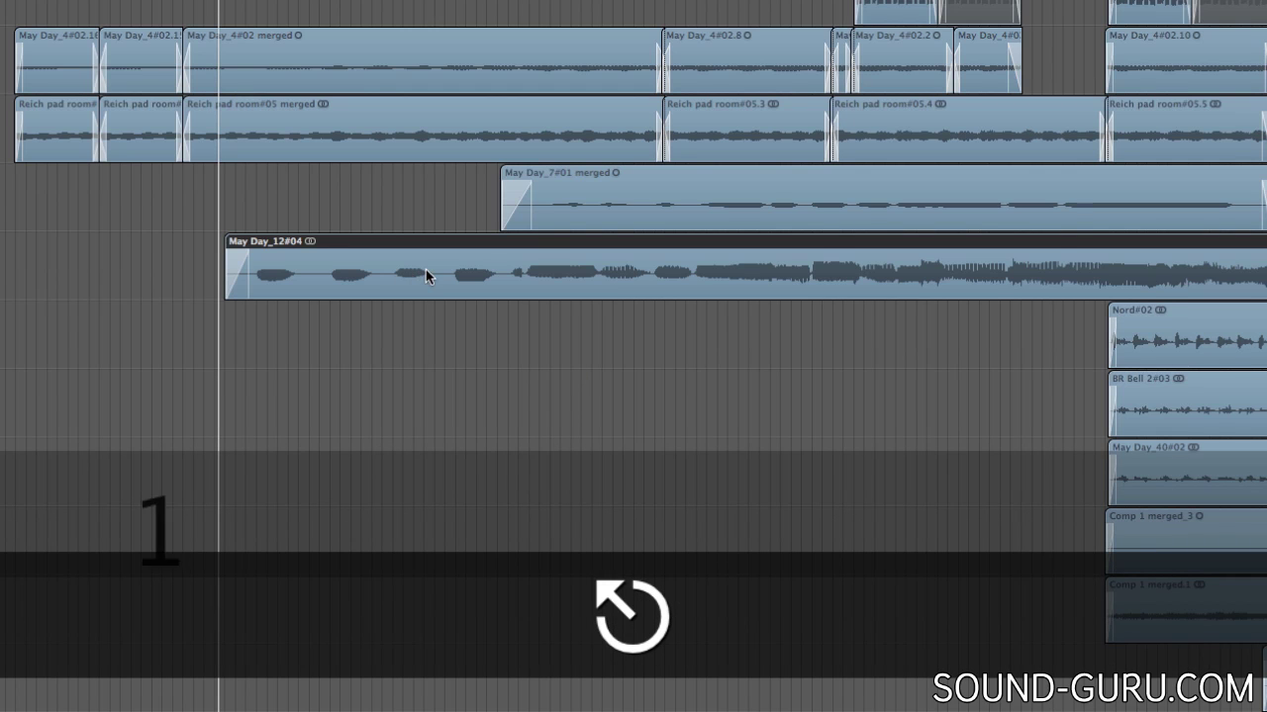
key(super+shift+z)
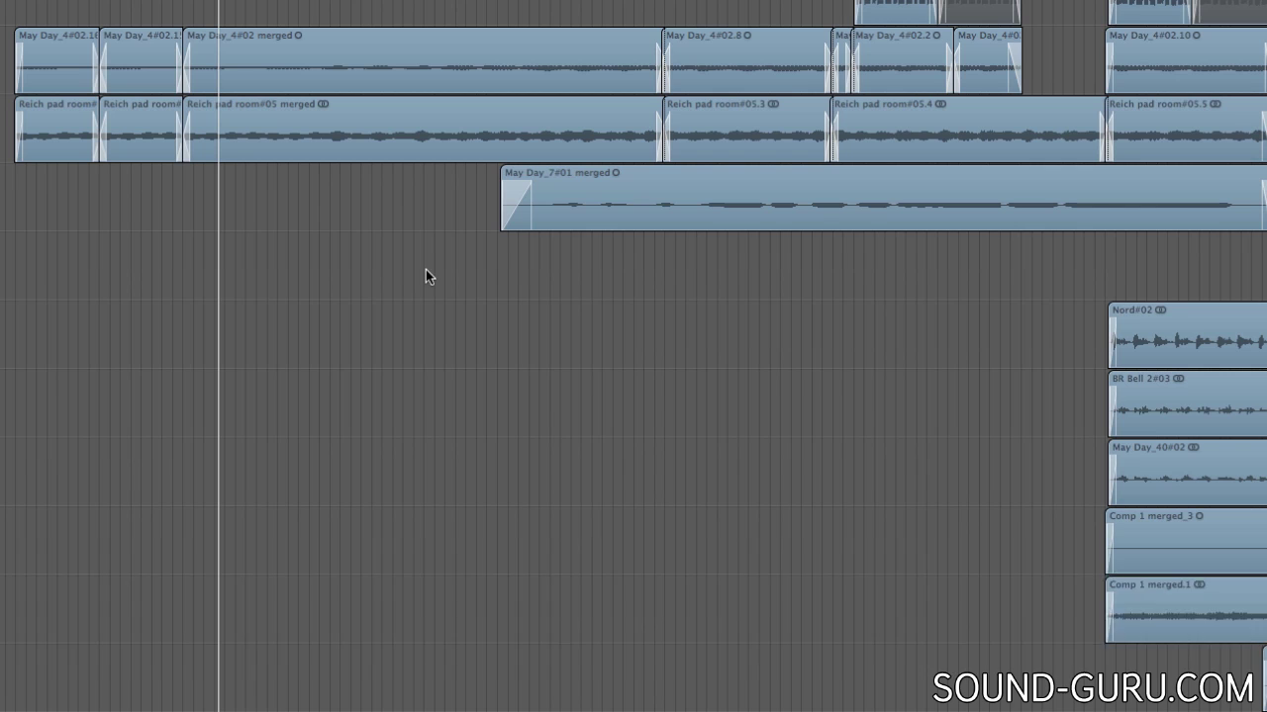
key(super+z)
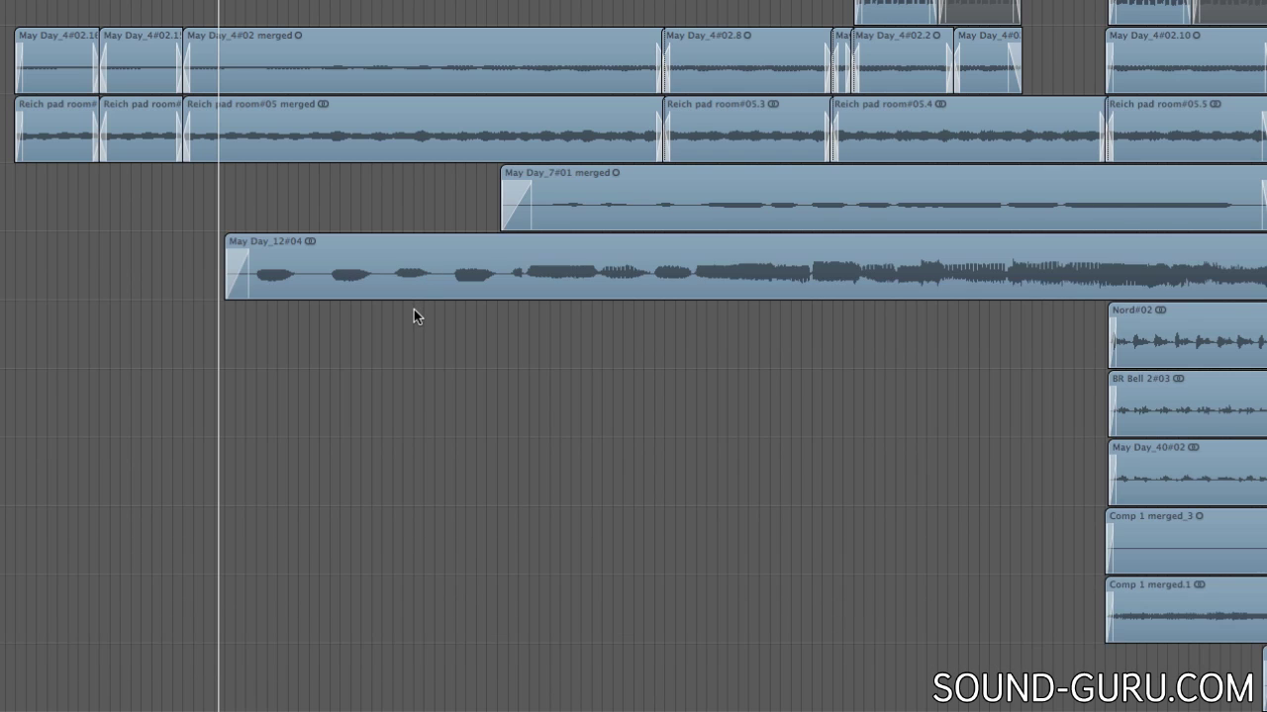
key(Escape)
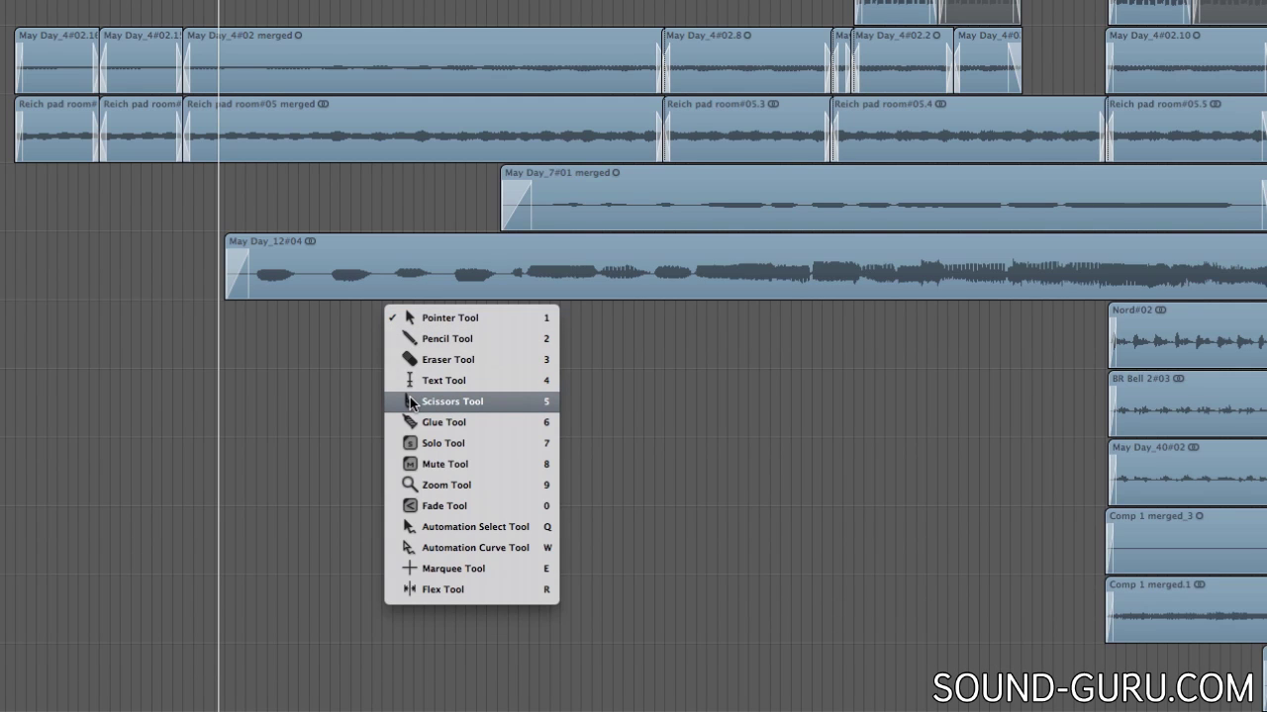
Scissors-split May Day_12#04 twice, then Option-click to cut the remainder into equal pieces
click(411, 402)
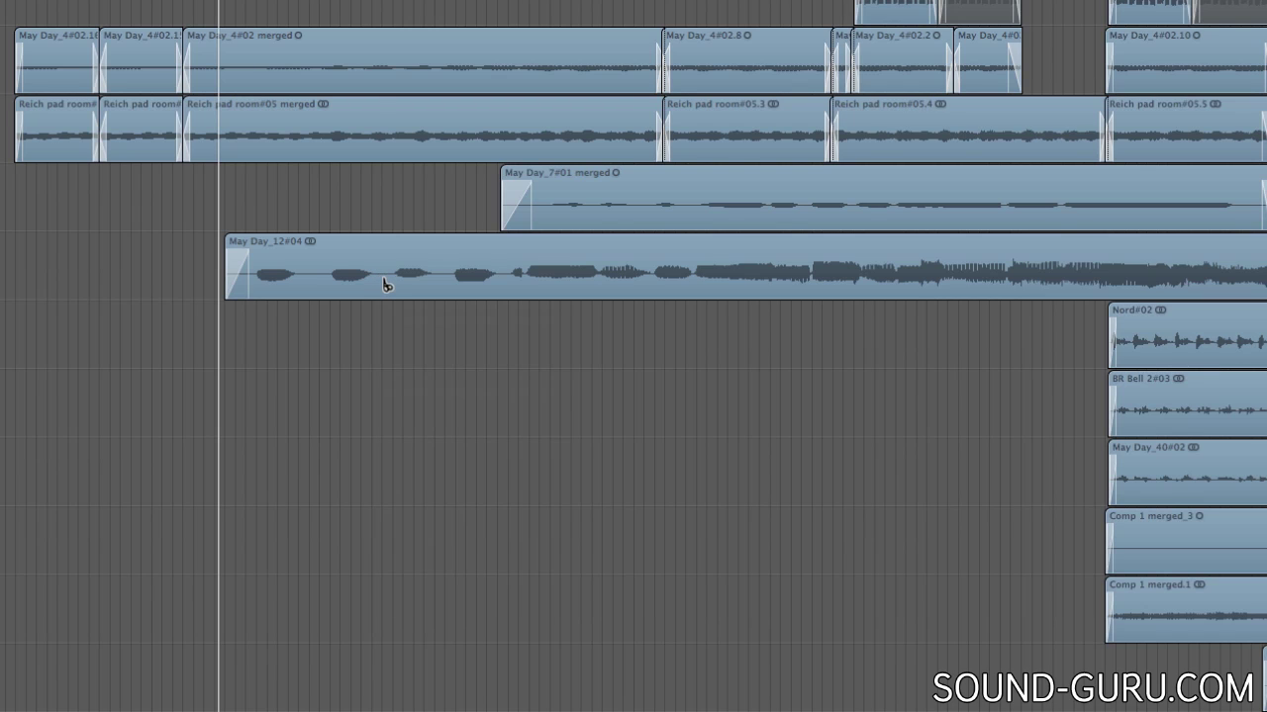
click(384, 284)
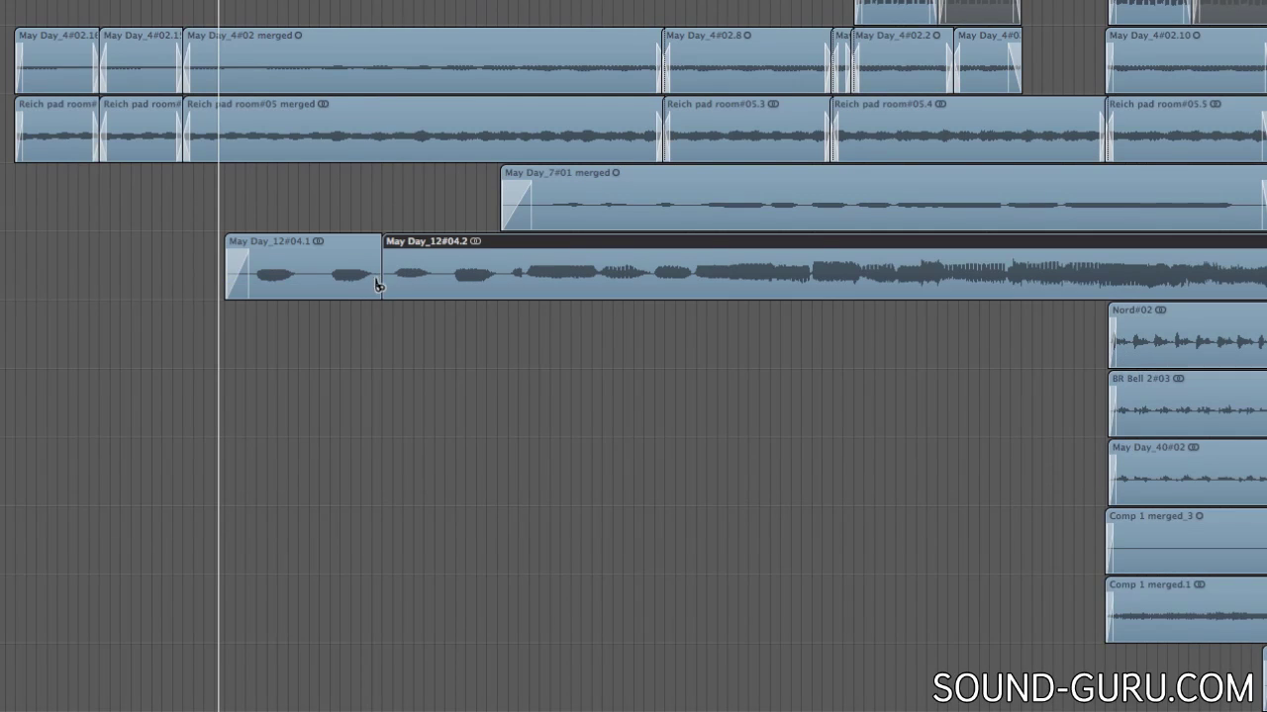
click(312, 282)
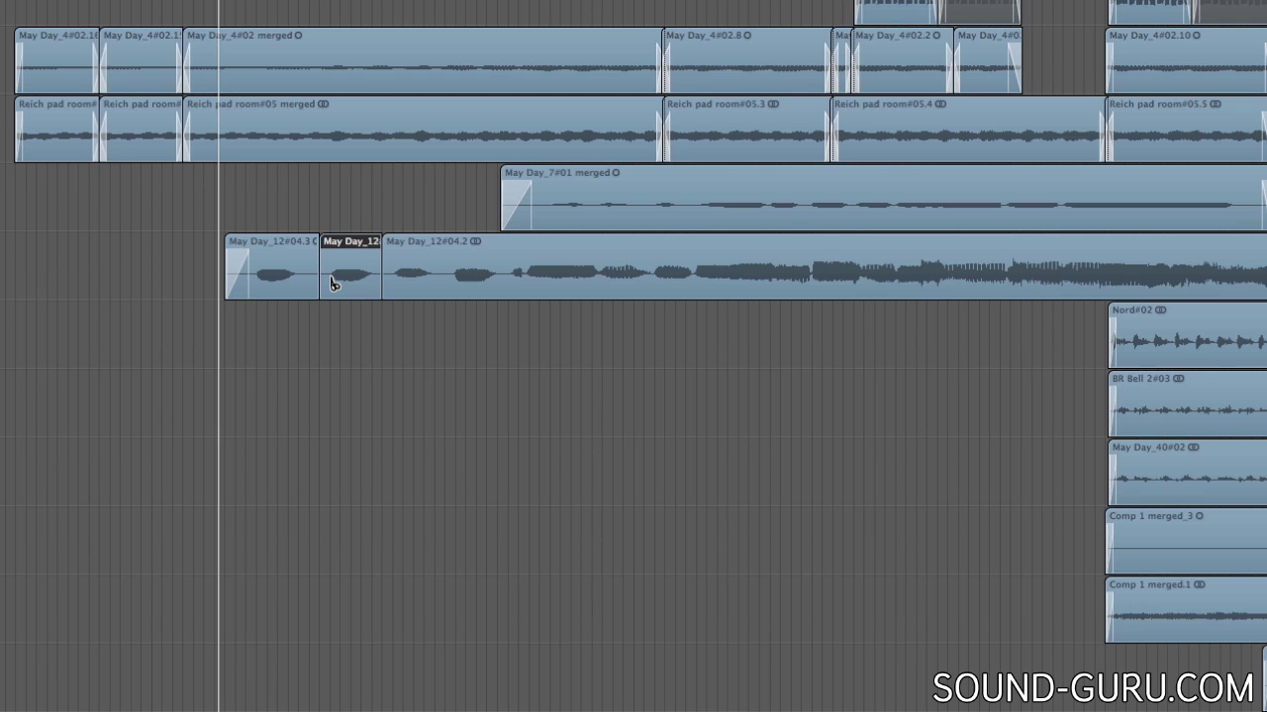
click(445, 282)
alt+click(445, 282)
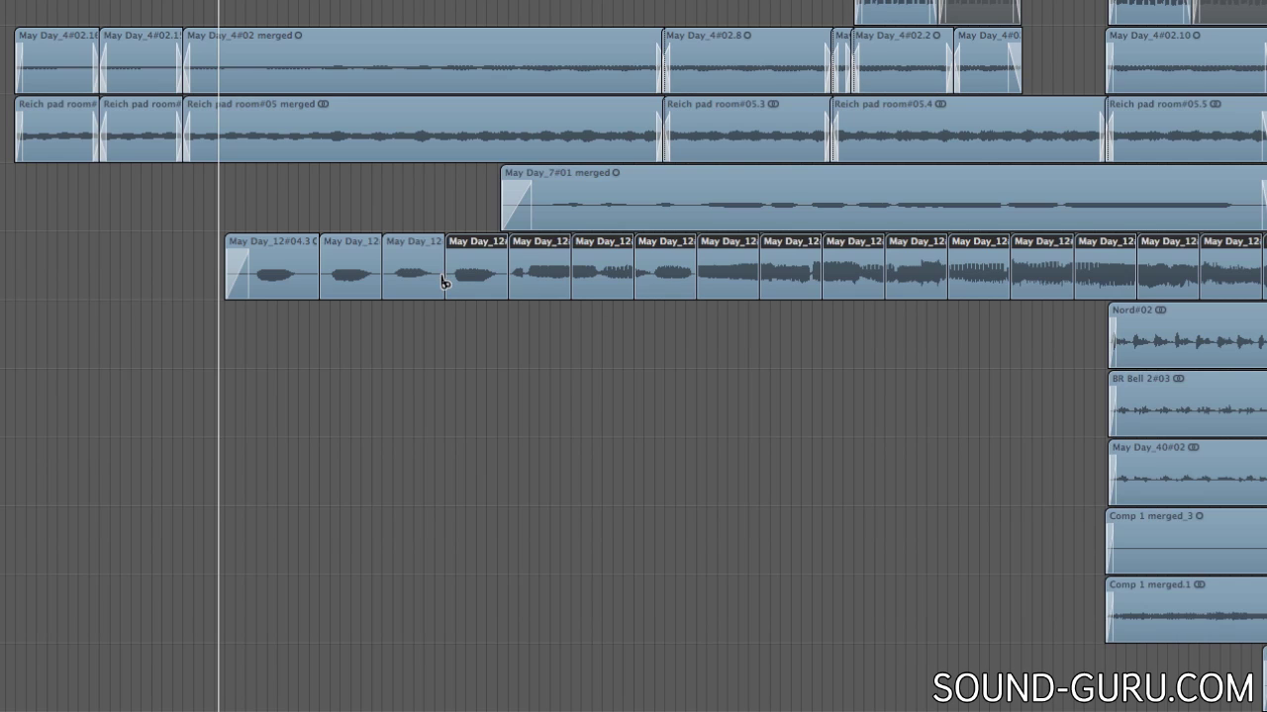
Undo the cuts on May Day_12#04 and make the Zoom Tool the active tool
key(super+z)
key(super+z)
key(super+z)
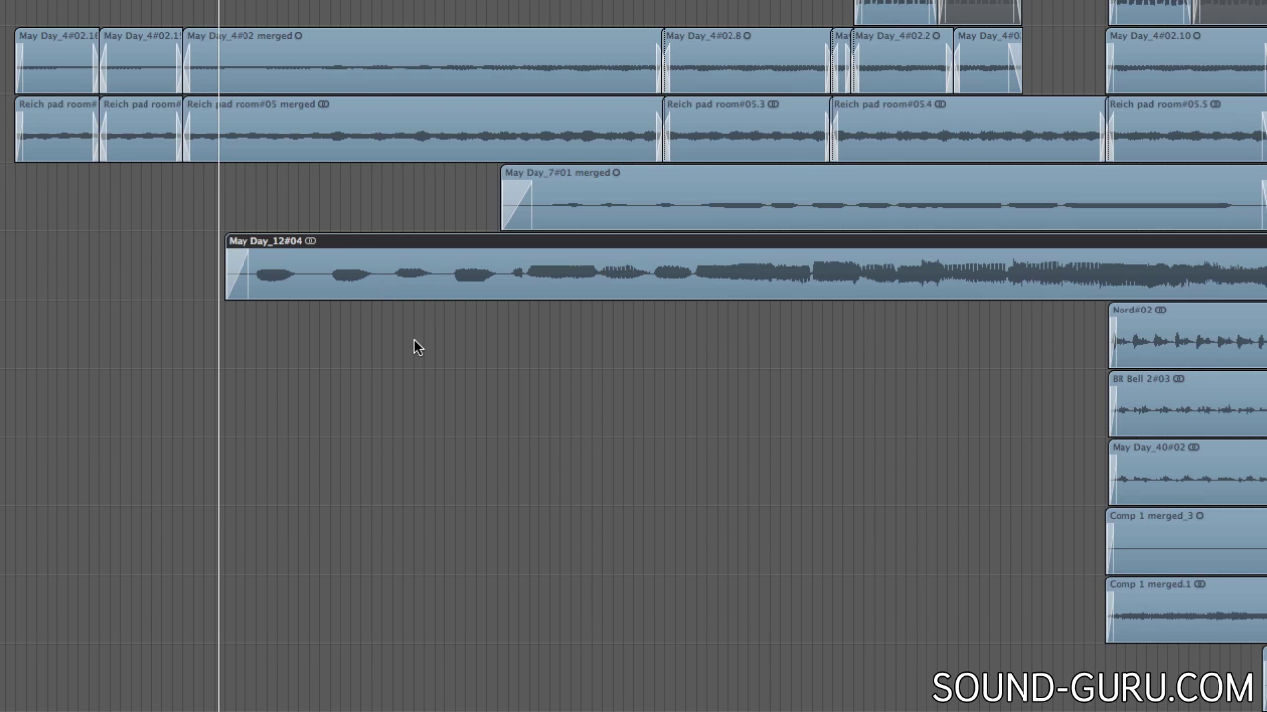
key(Escape)
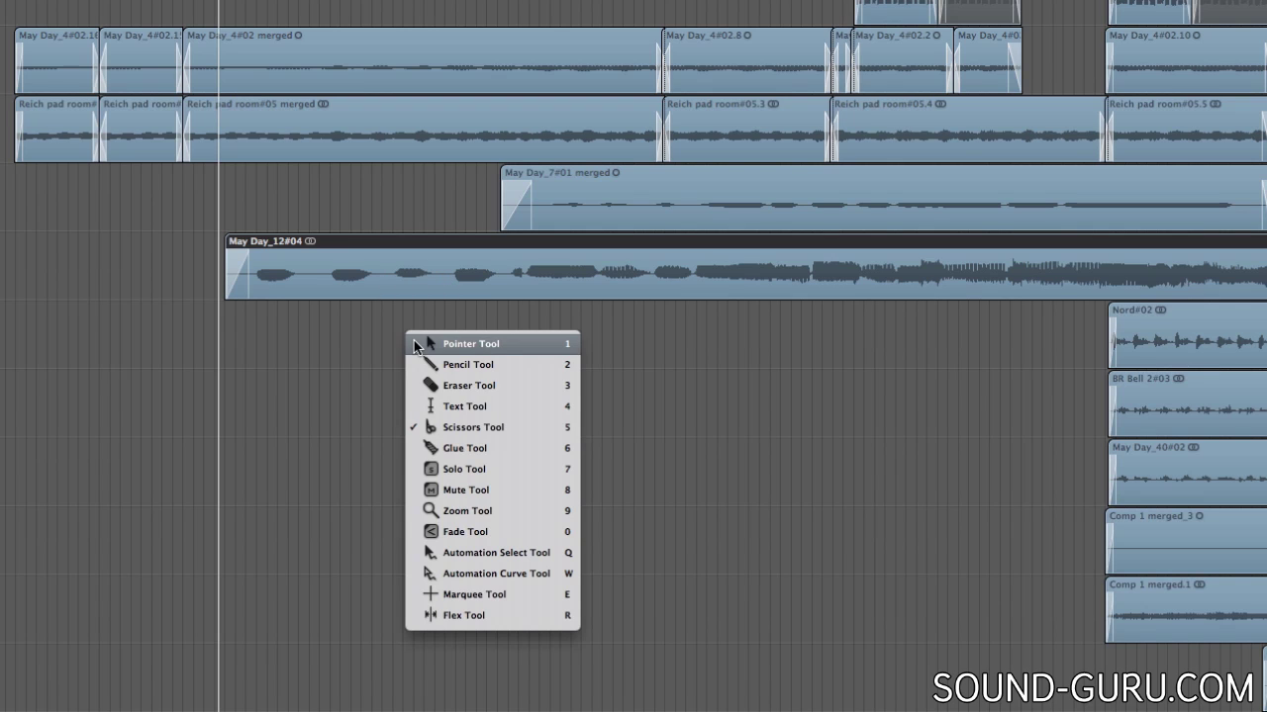
click(452, 511)
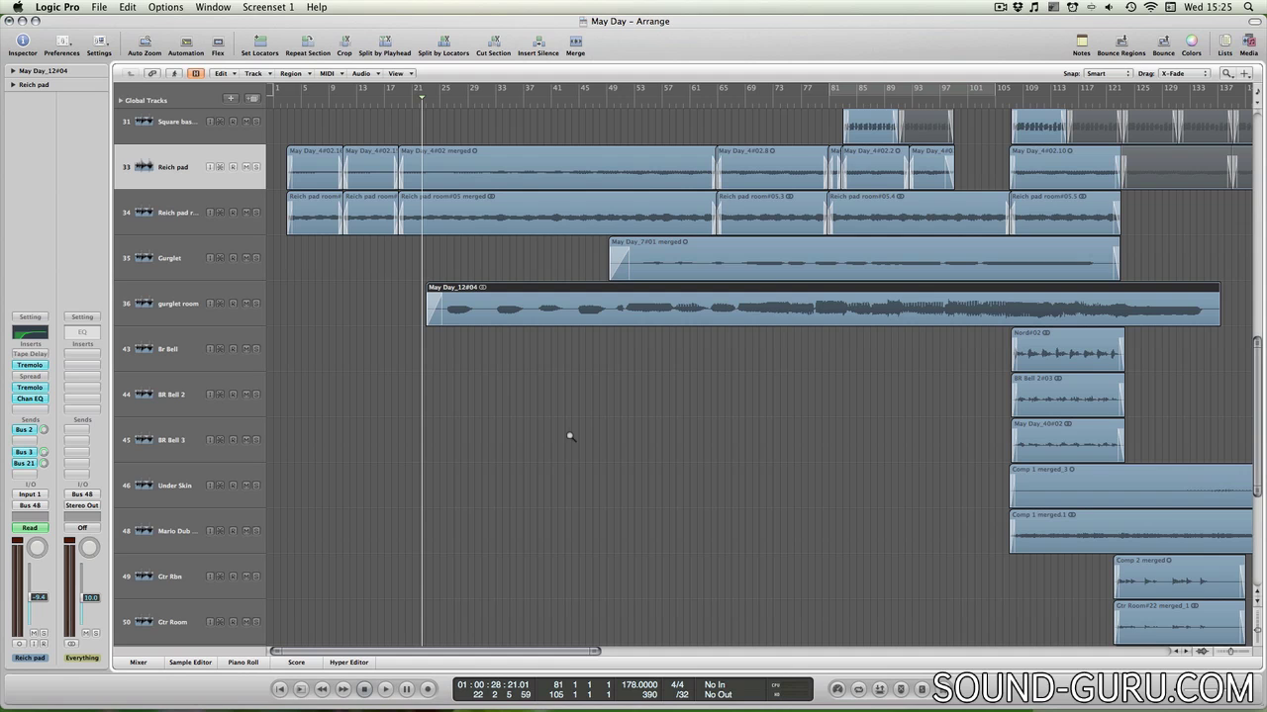
Zoom the timeline out with the slider, then drag-zoom onto the Reich pad lanes
drag(1235, 657, 1260, 616)
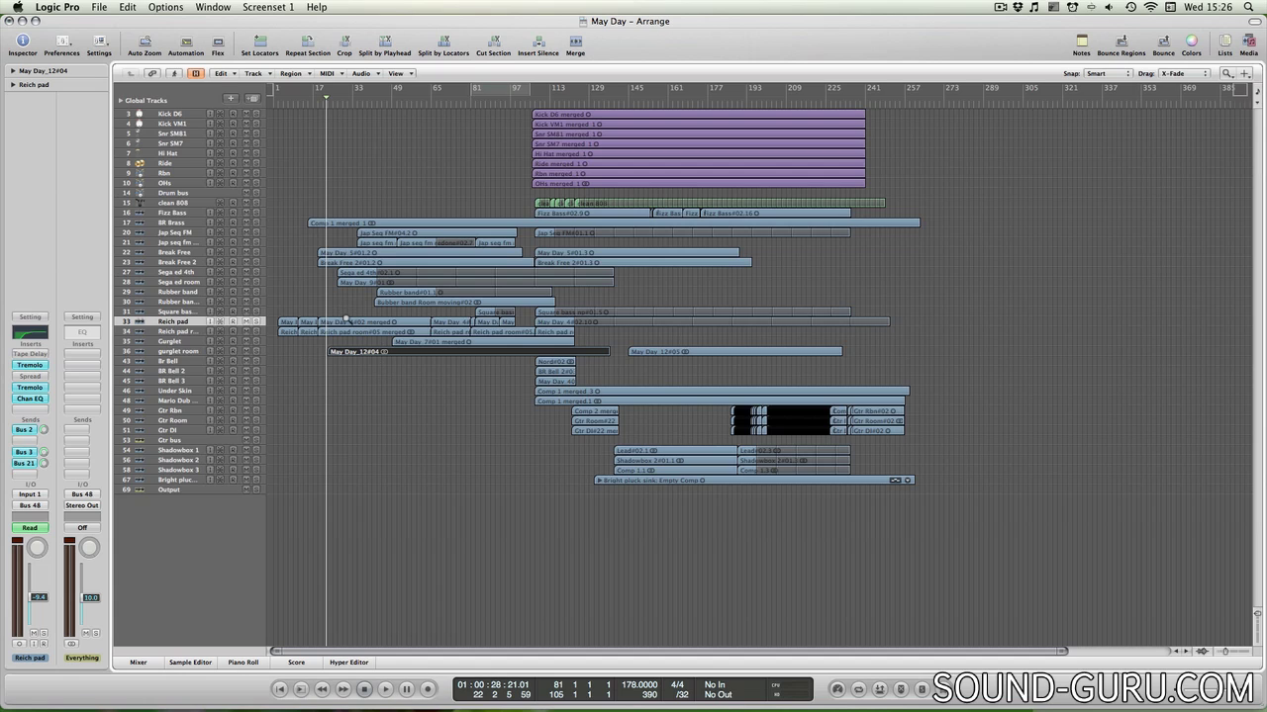
drag(351, 305, 487, 375)
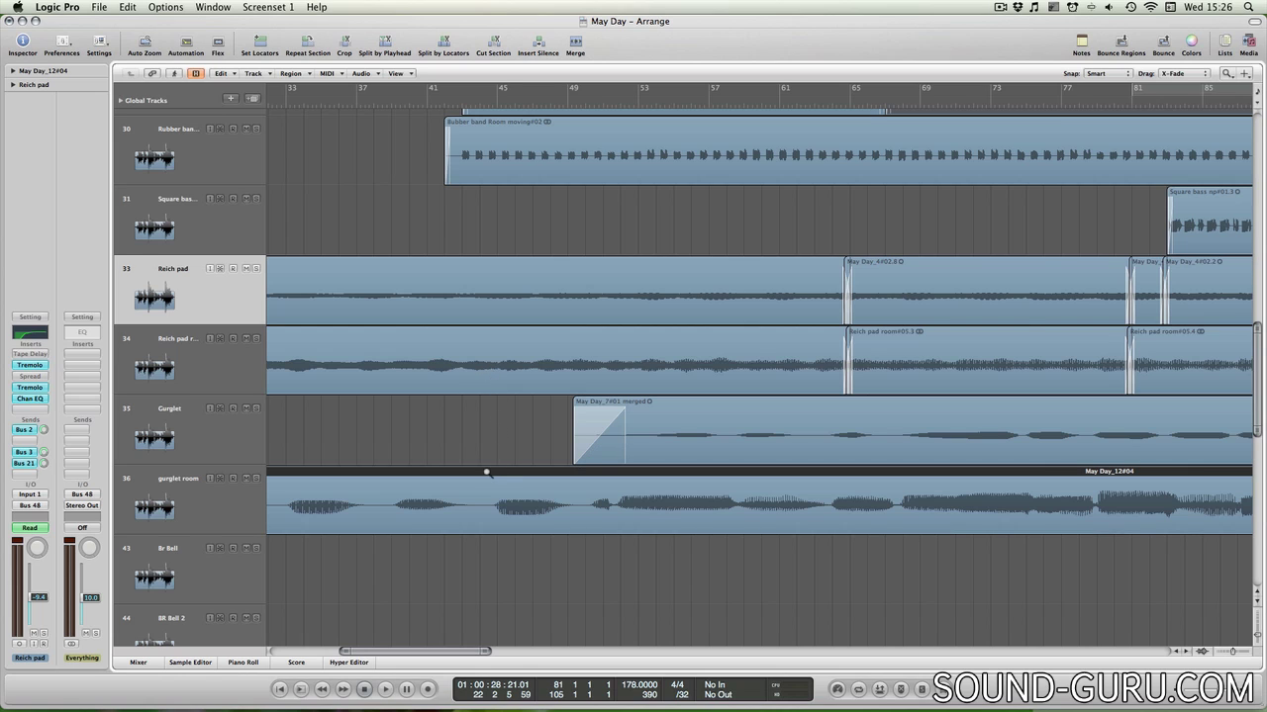
Zoom progressively closer into the gurglet room waveform with four zoom rectangles
drag(481, 469, 590, 535)
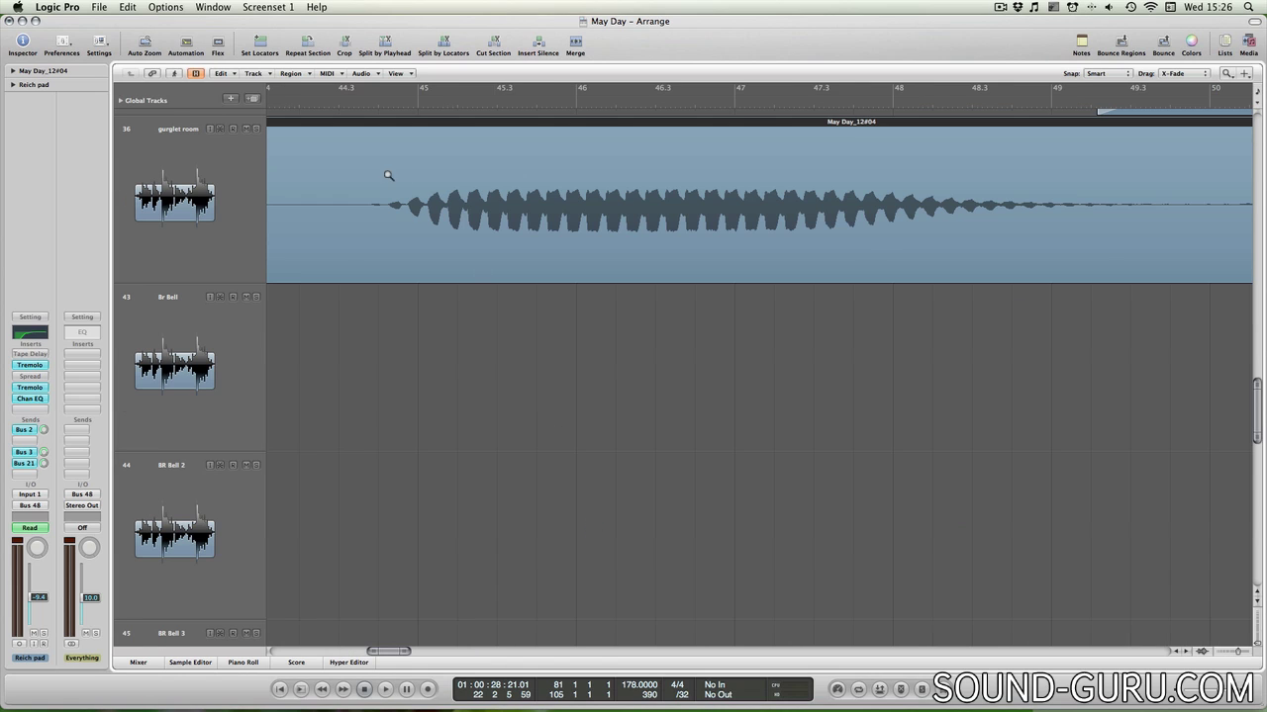
drag(353, 178, 1074, 297)
drag(444, 158, 722, 285)
drag(593, 177, 806, 313)
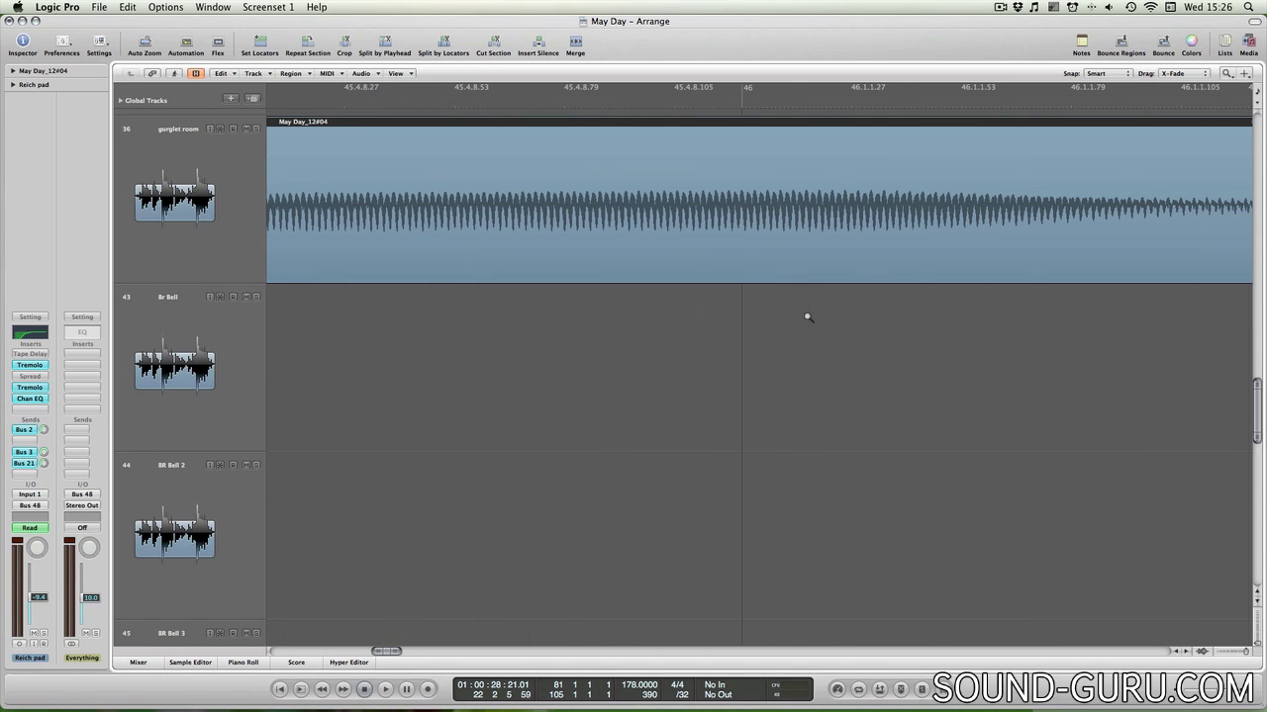
Step back out level by level until the whole May Day project is visible
click(707, 233)
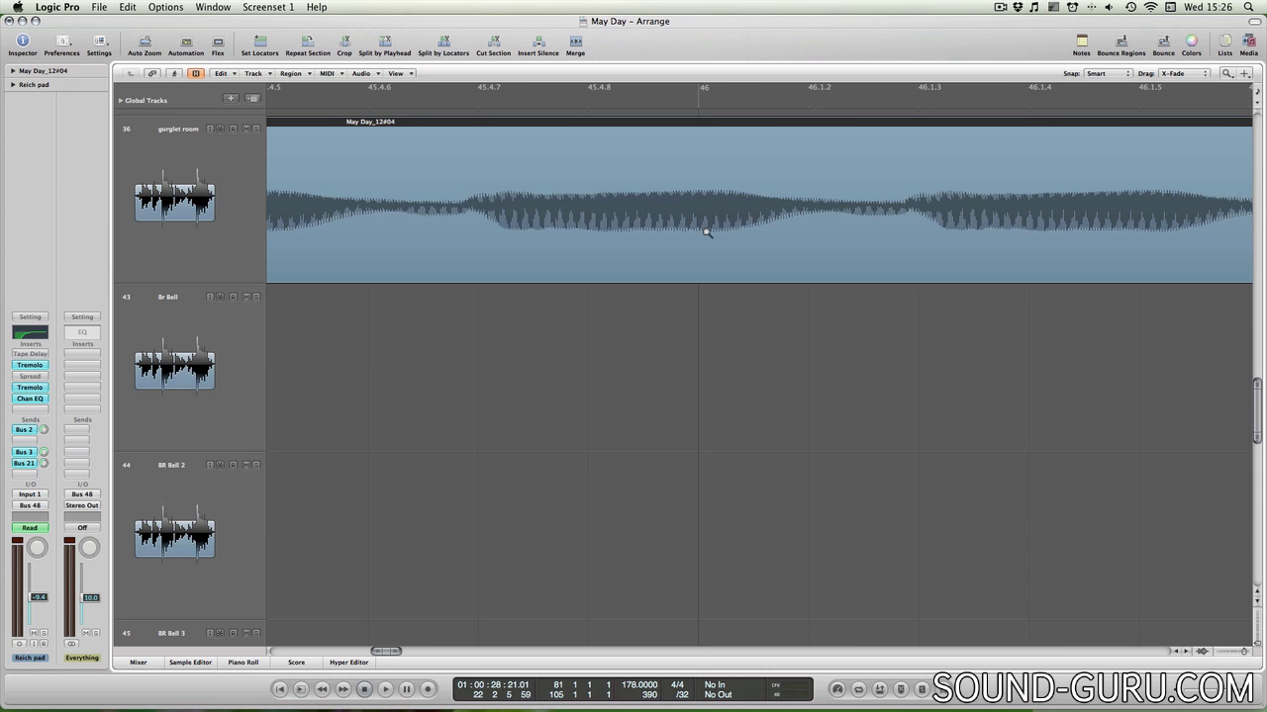
click(707, 233)
click(707, 233)
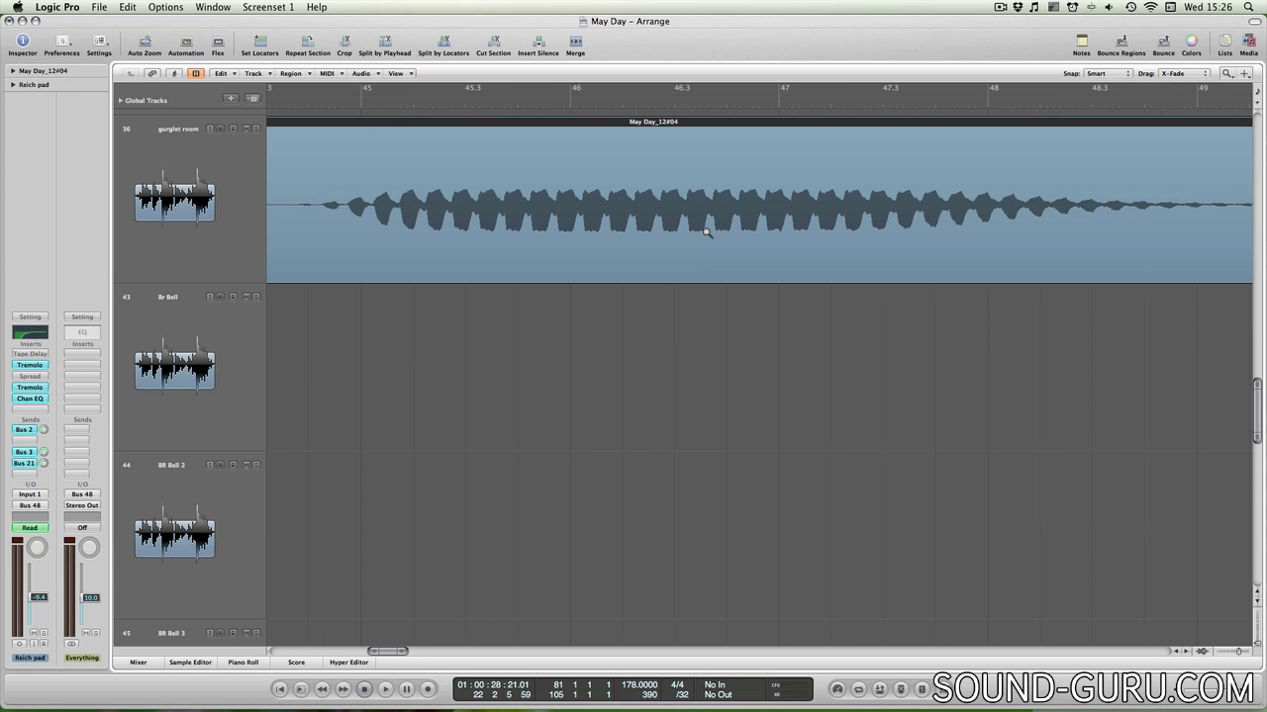
click(706, 232)
click(707, 232)
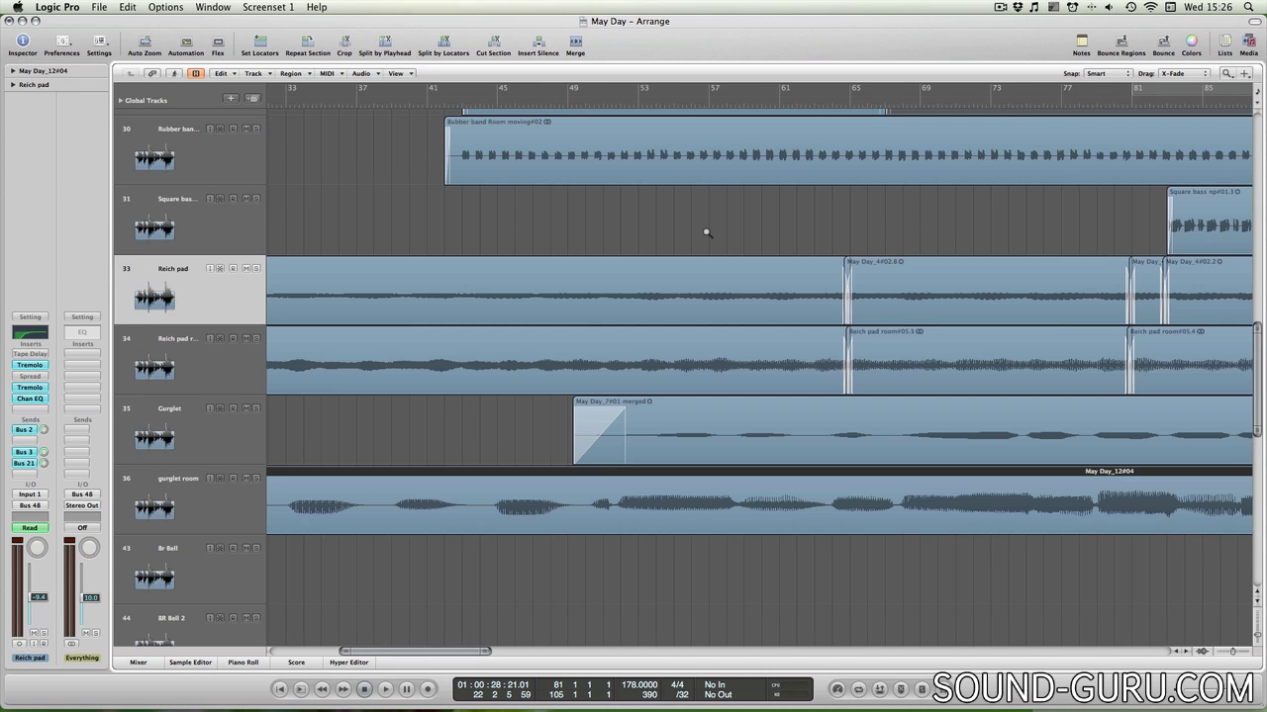
click(707, 233)
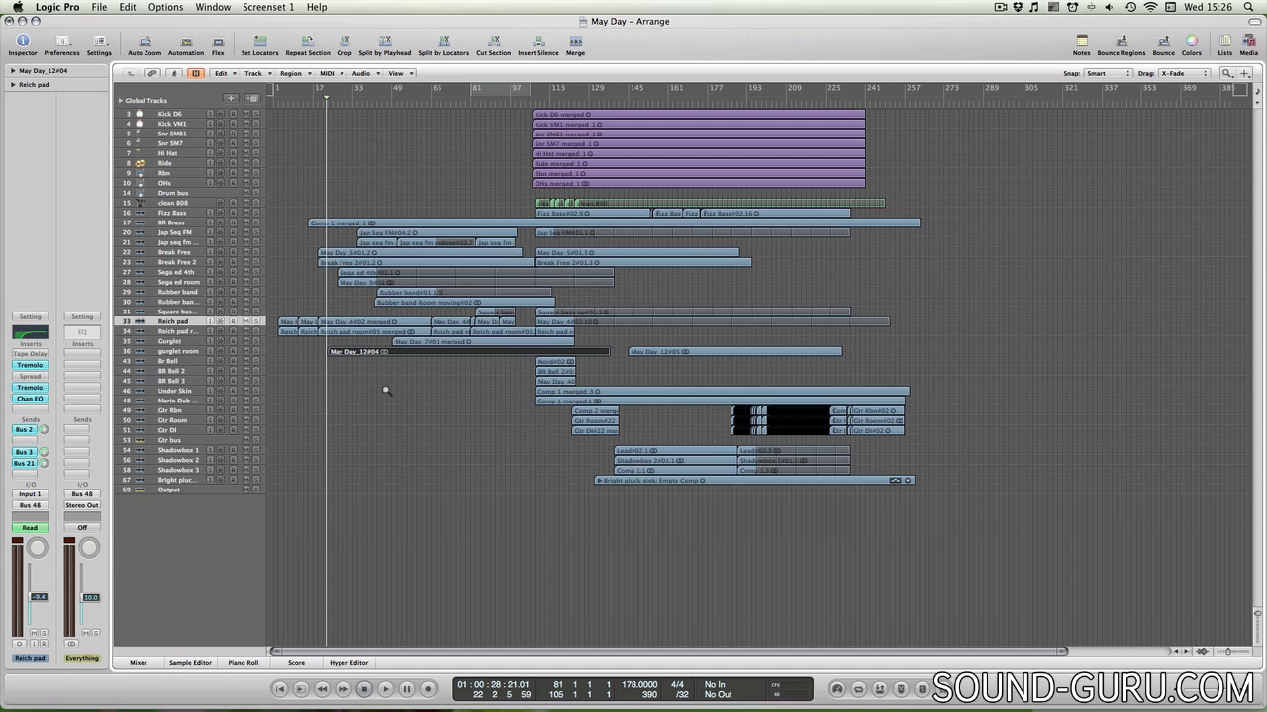
With the Pointer Tool, Ctrl-Option-zoom onto May Day_12#04, split it, then zoom back out
key(Escape)
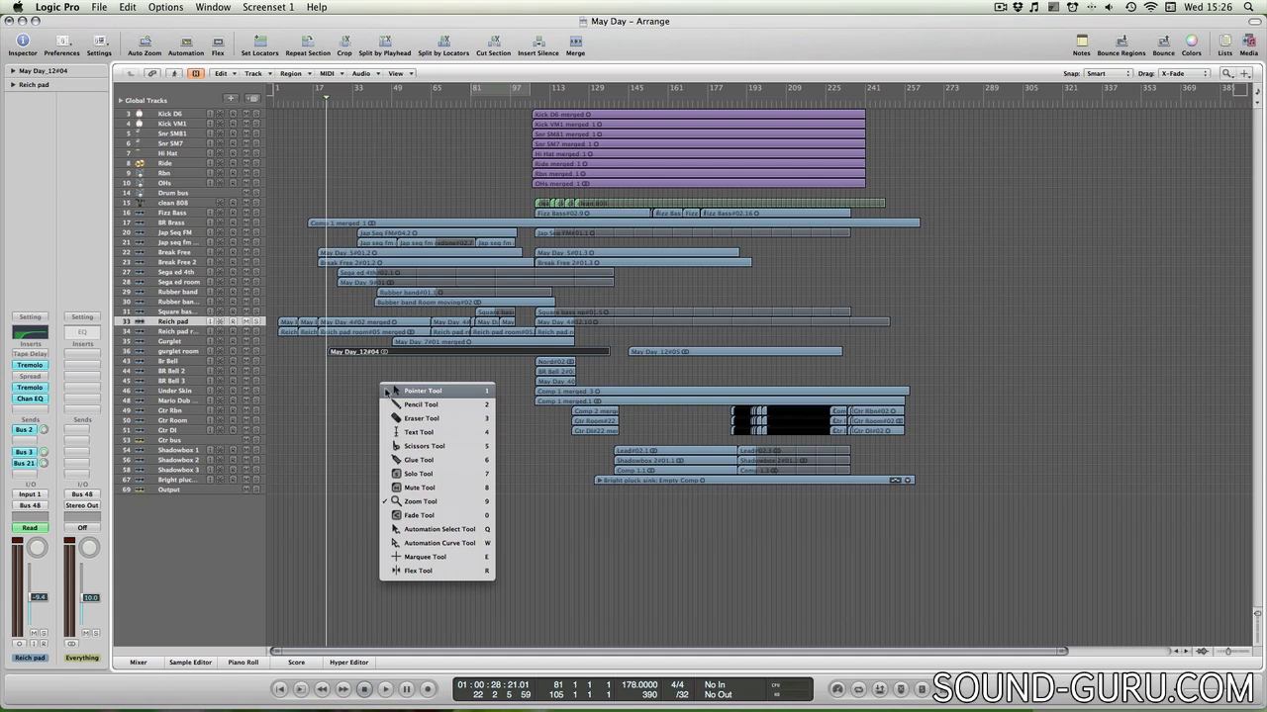
key(Escape)
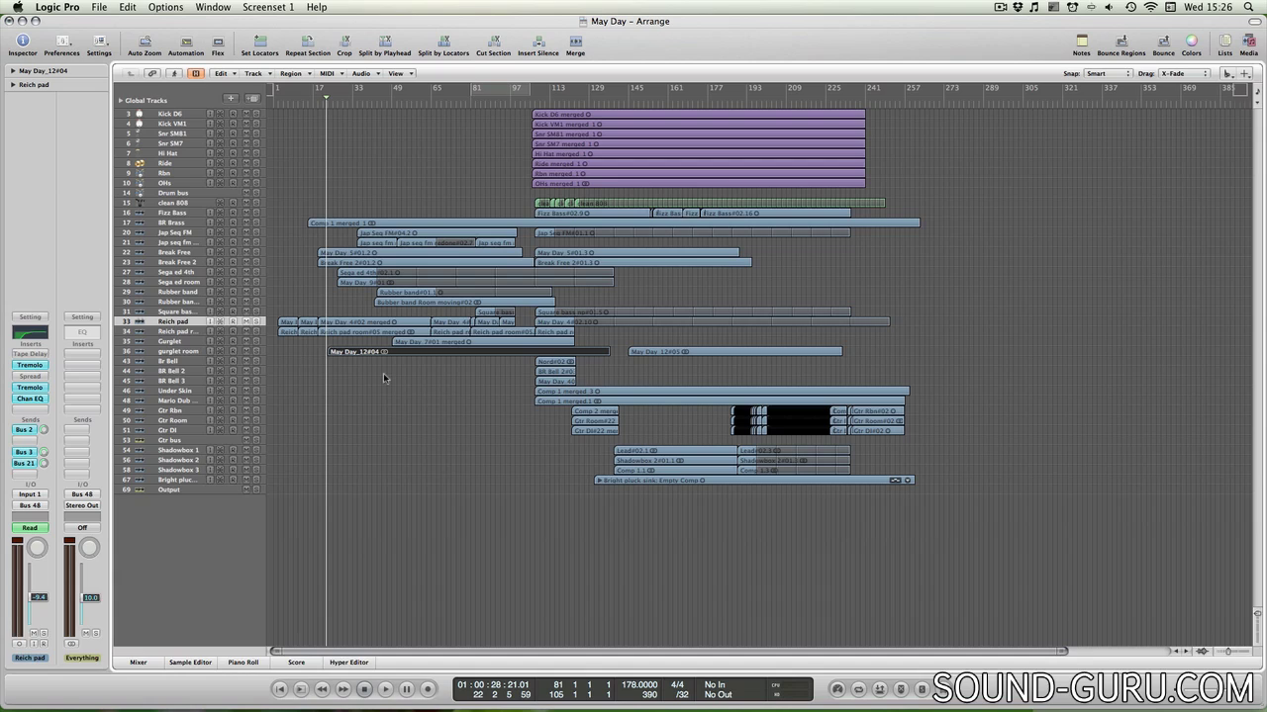
key(ctrl+alt)
key(ctrl+alt)
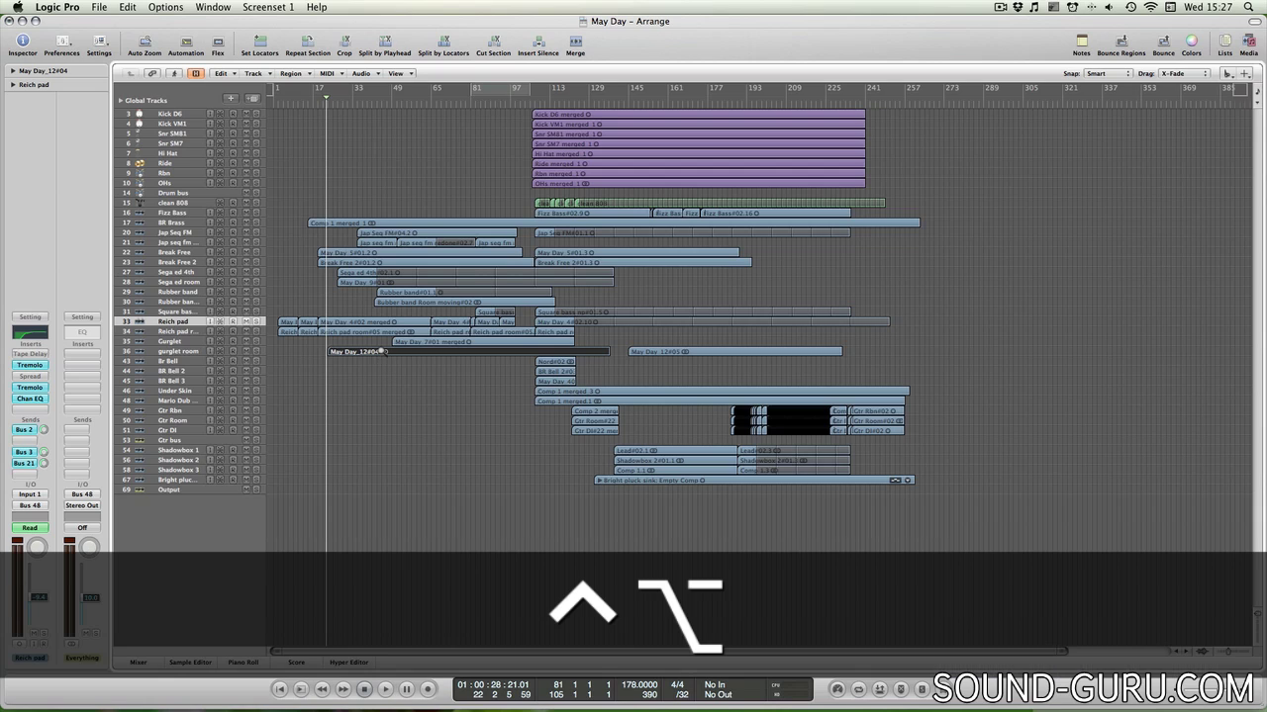
drag(362, 357, 387, 352)
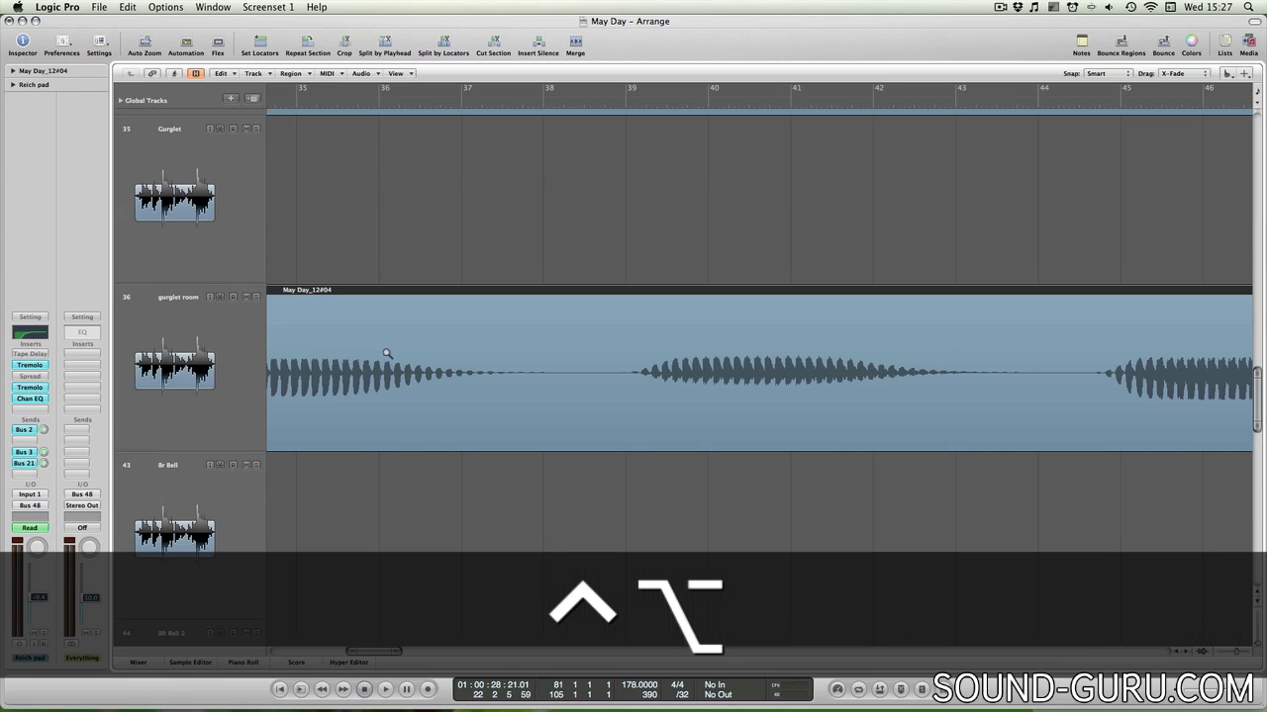
click(586, 404)
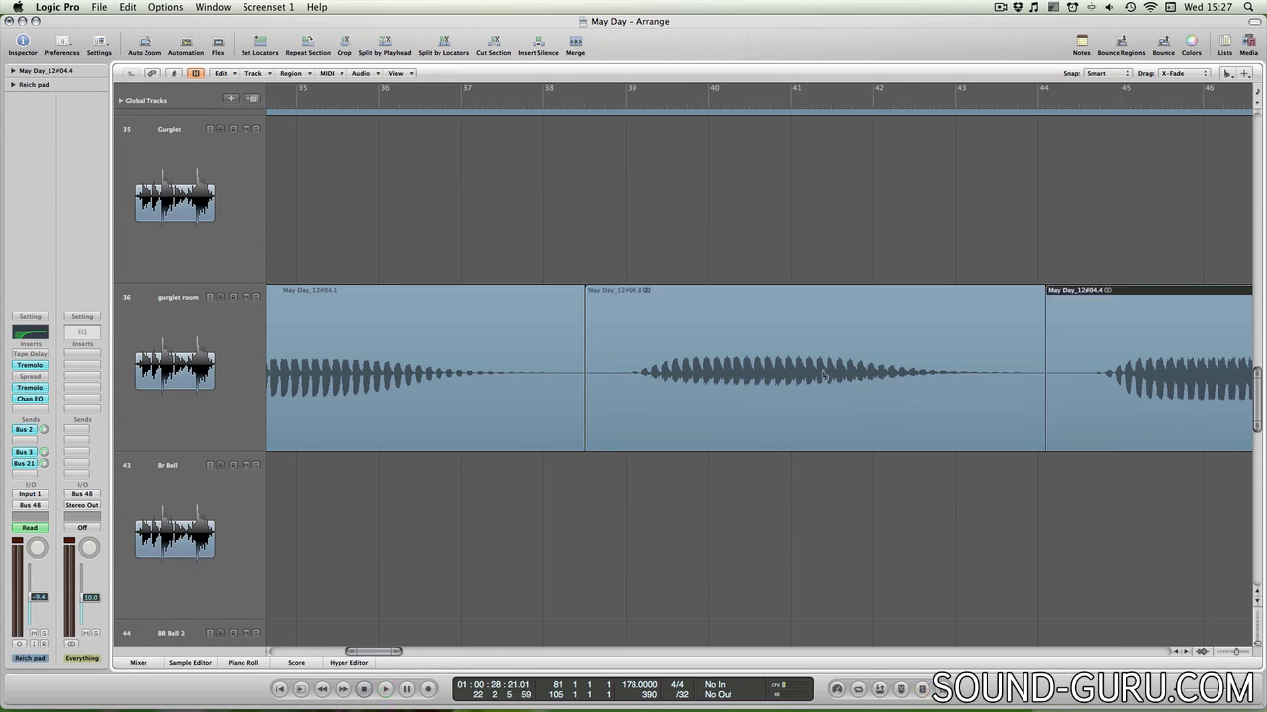
ctrl+alt+click(786, 369)
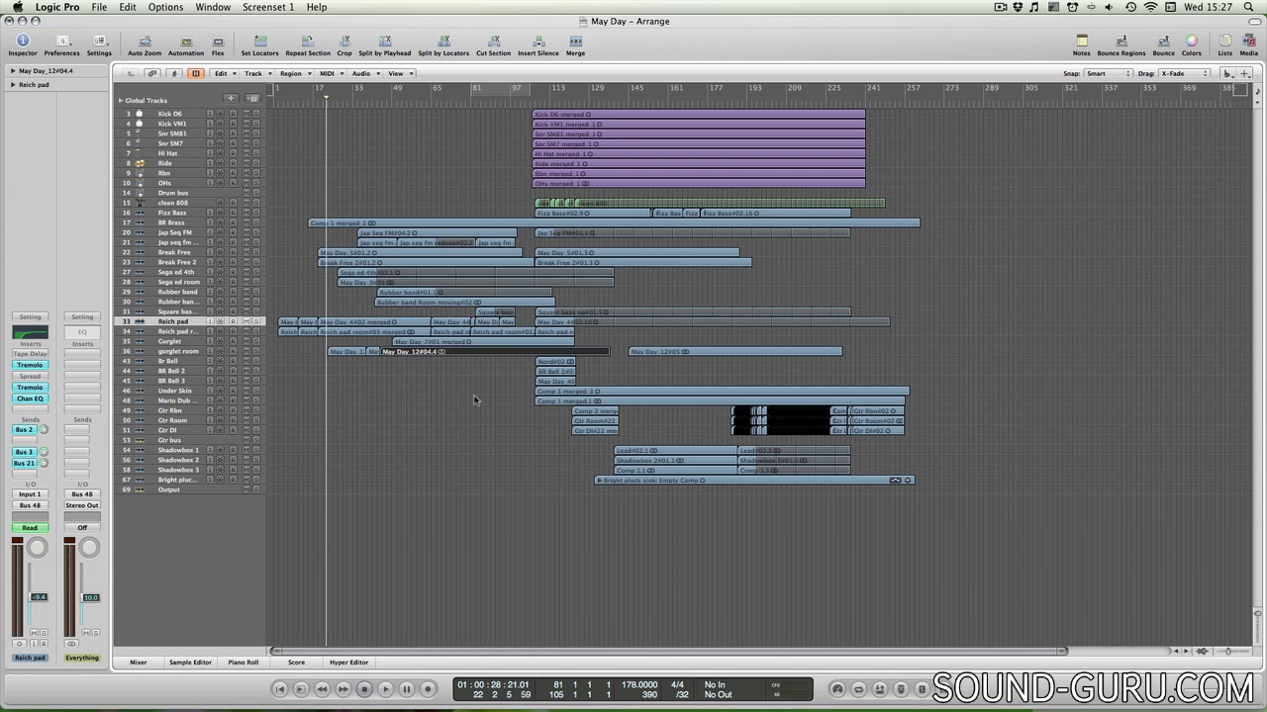
Adjust horizontal zoom and track height, then scroll to show BR Brass through Output
key(Escape)
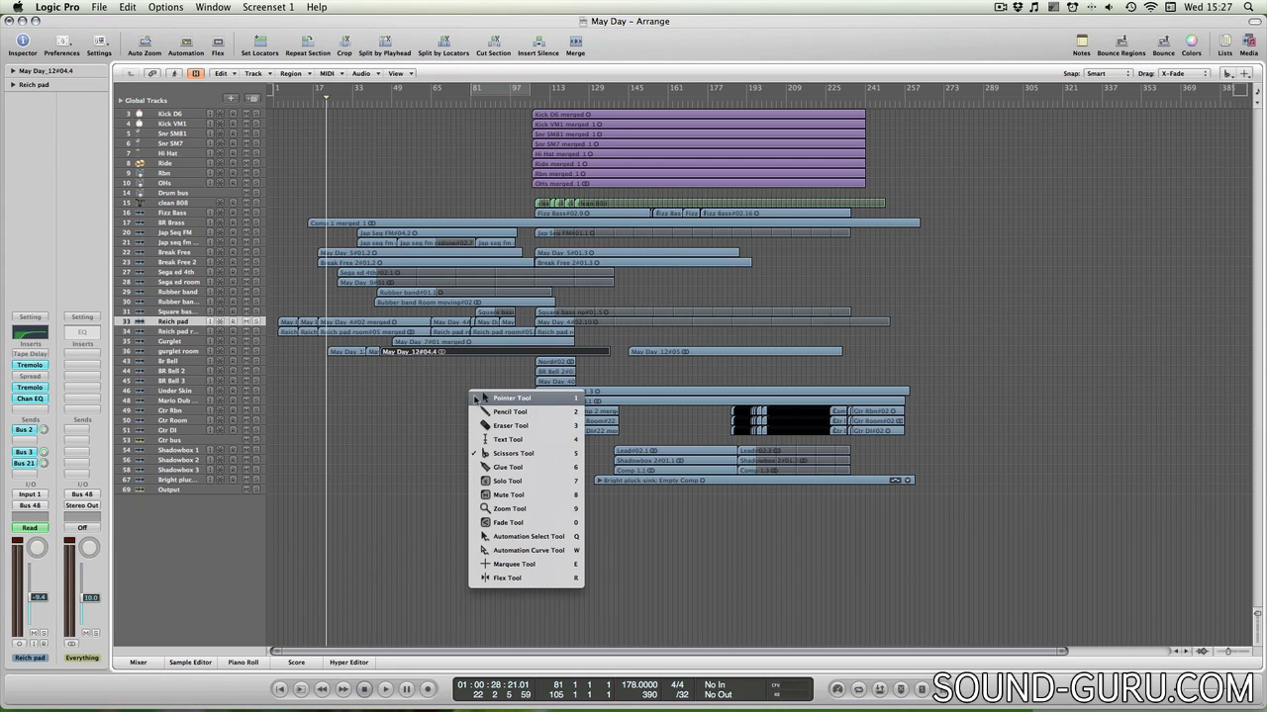
click(373, 392)
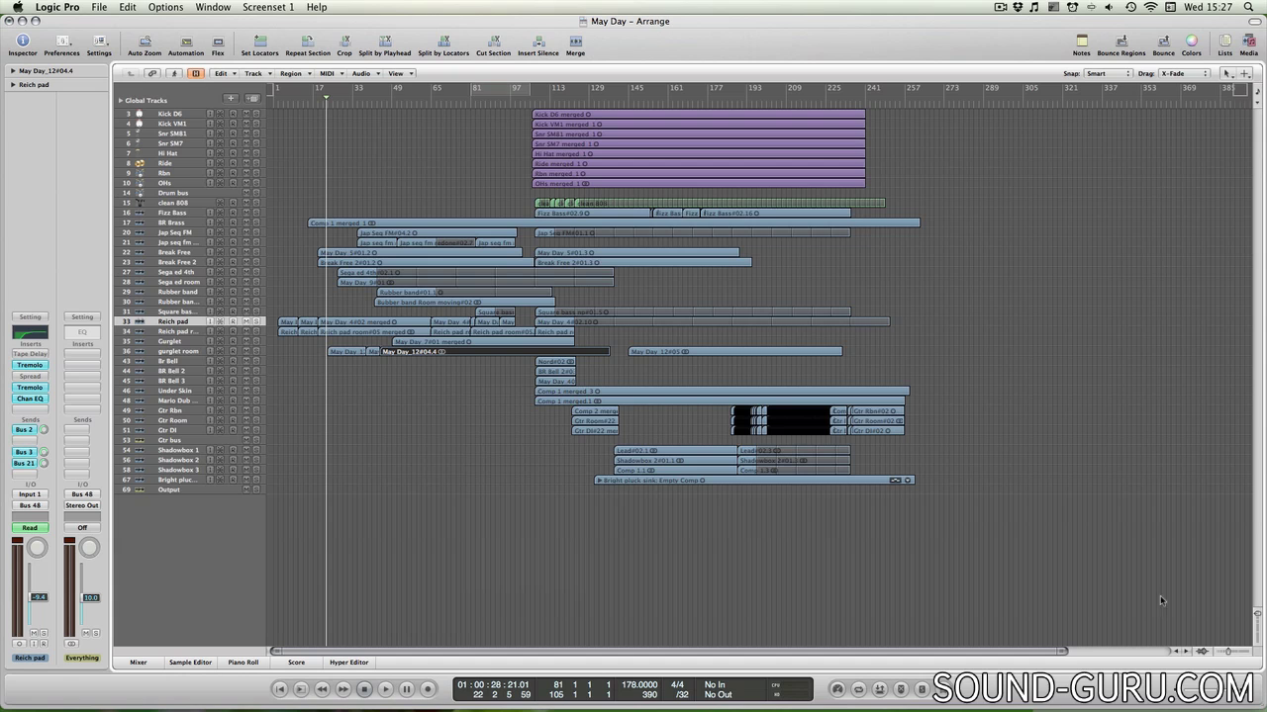
drag(1066, 652, 1029, 650)
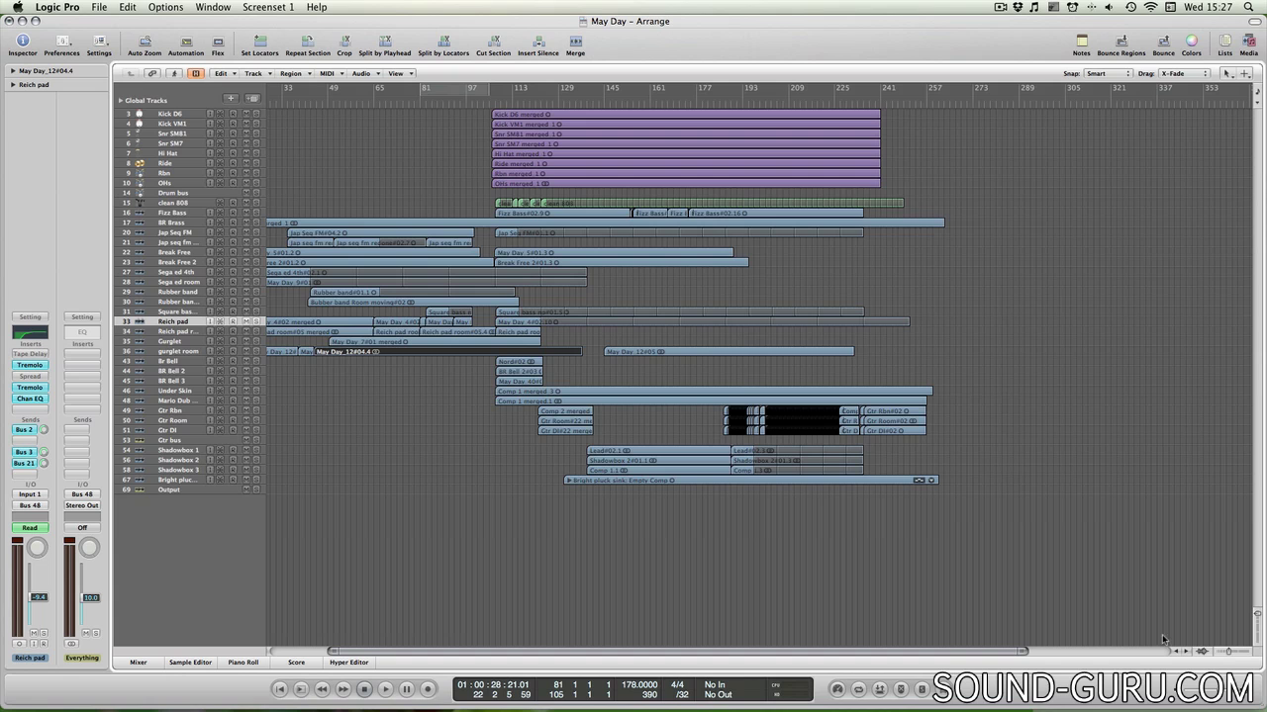
click(1231, 653)
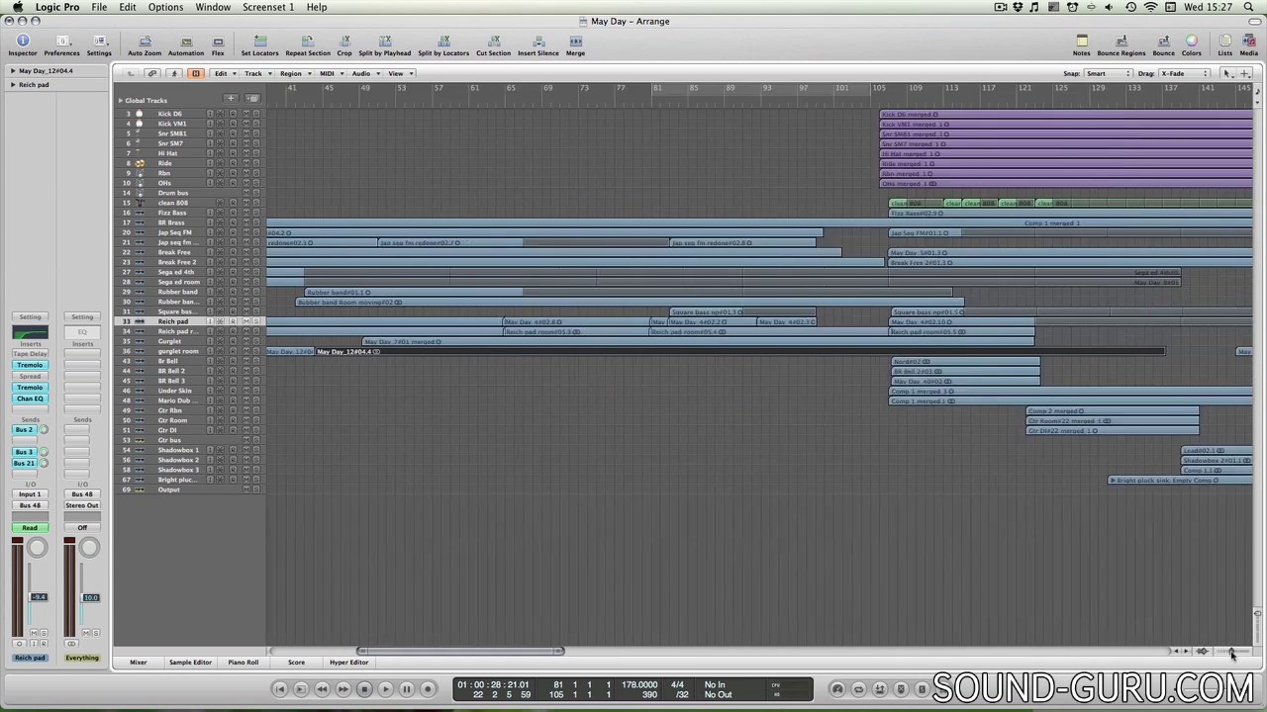
drag(1231, 653, 1257, 629)
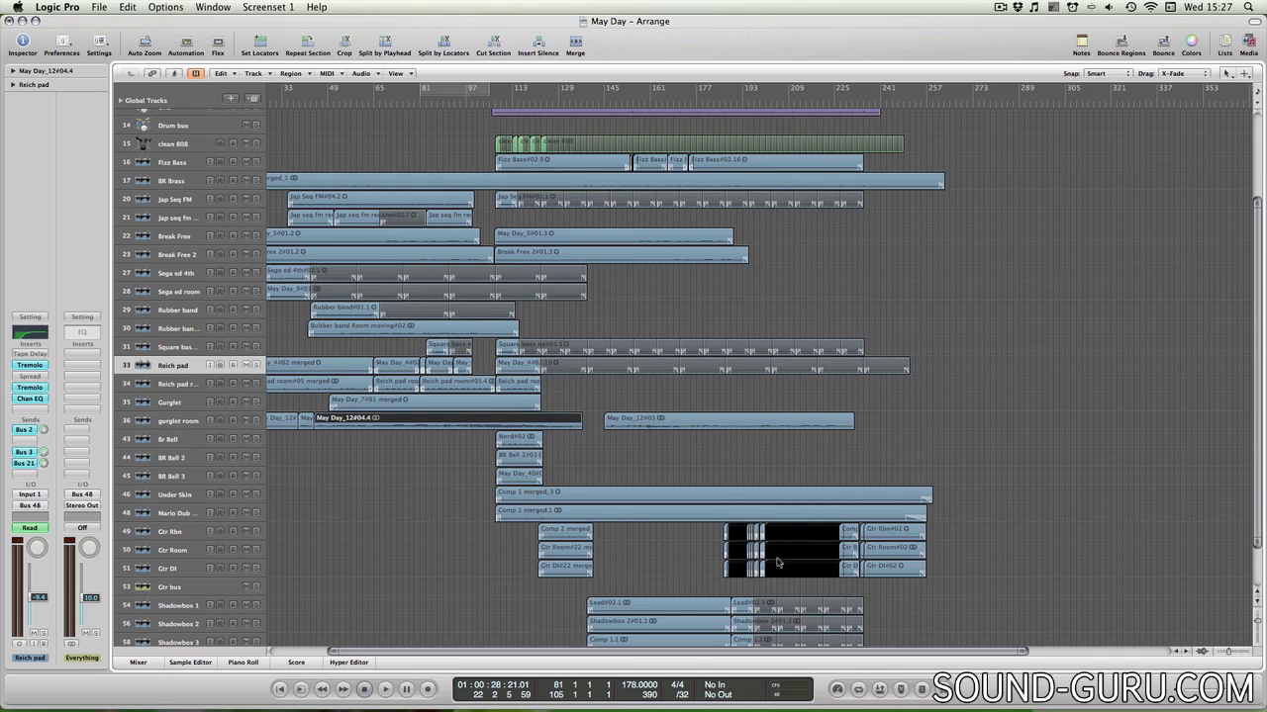
scroll(572, 546, down, 3)
scroll(572, 546, left, 4)
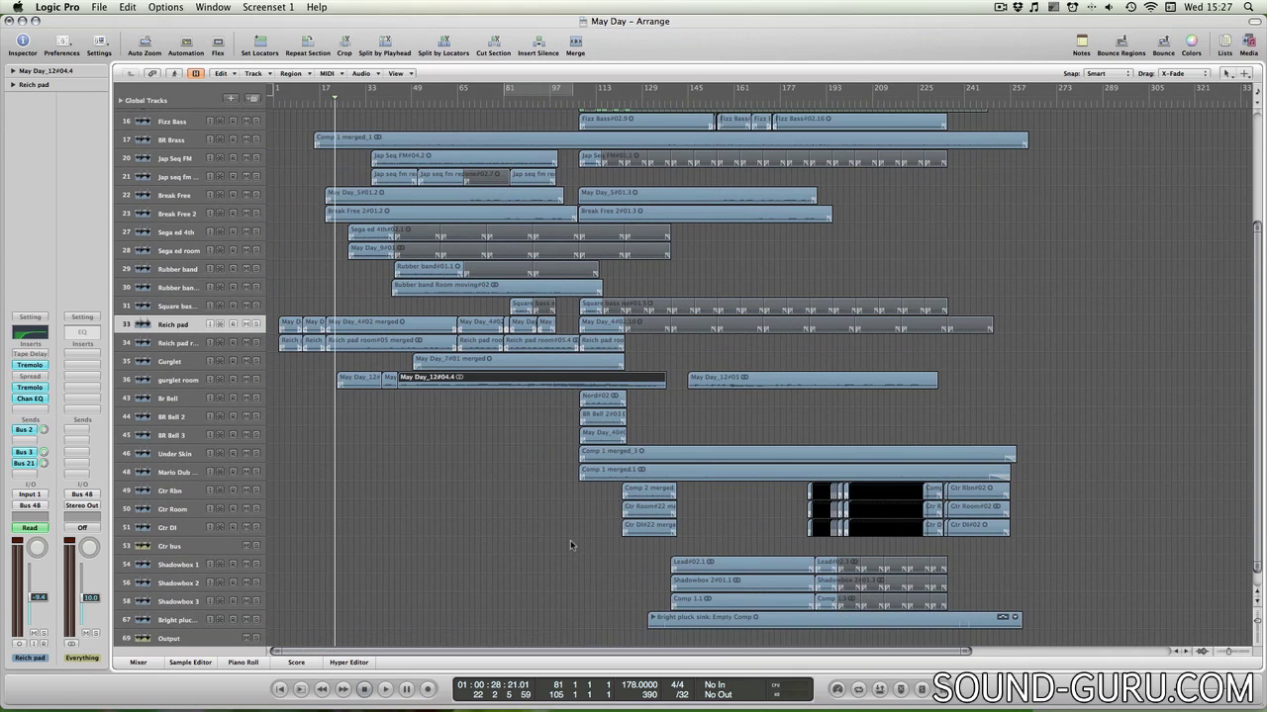
scroll(571, 544, down, 1)
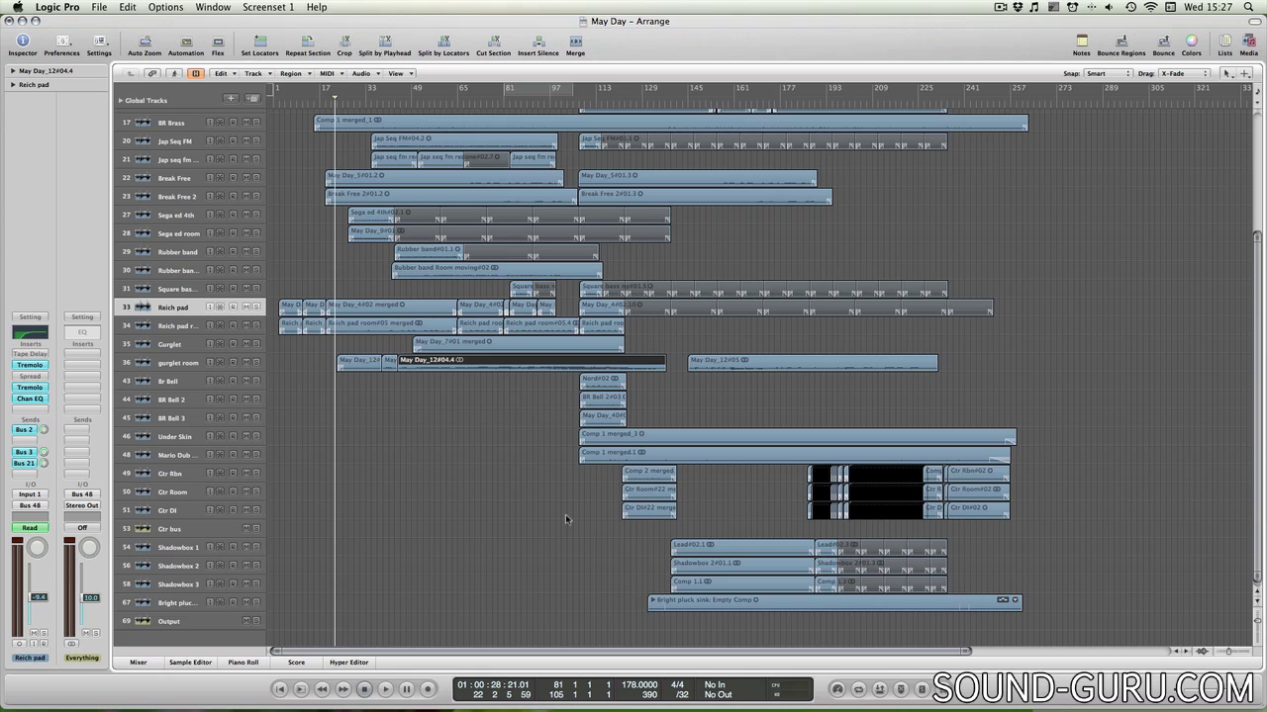
Use Ctrl-Option-arrow keys to zoom out to bar 385 with taller track rows
key(ctrl+alt+Left)
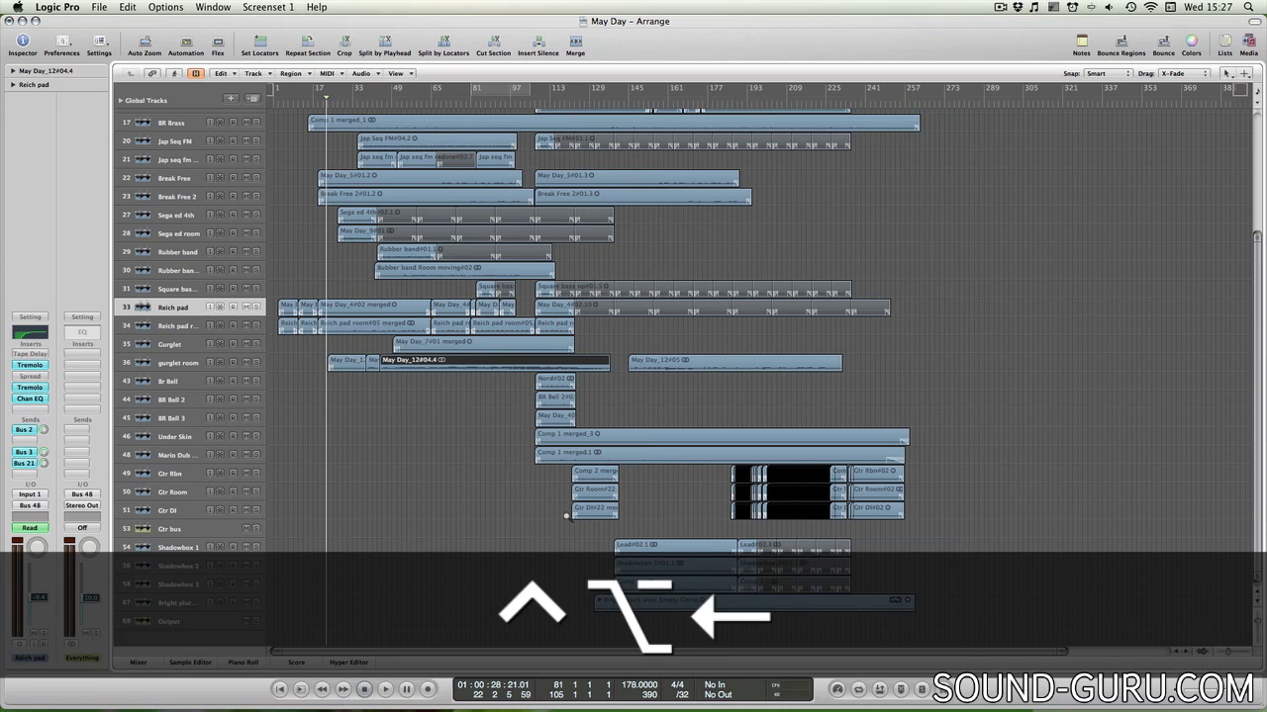
key(ctrl+alt+Up)
key(ctrl+alt+Up)
key(ctrl+alt+Down)
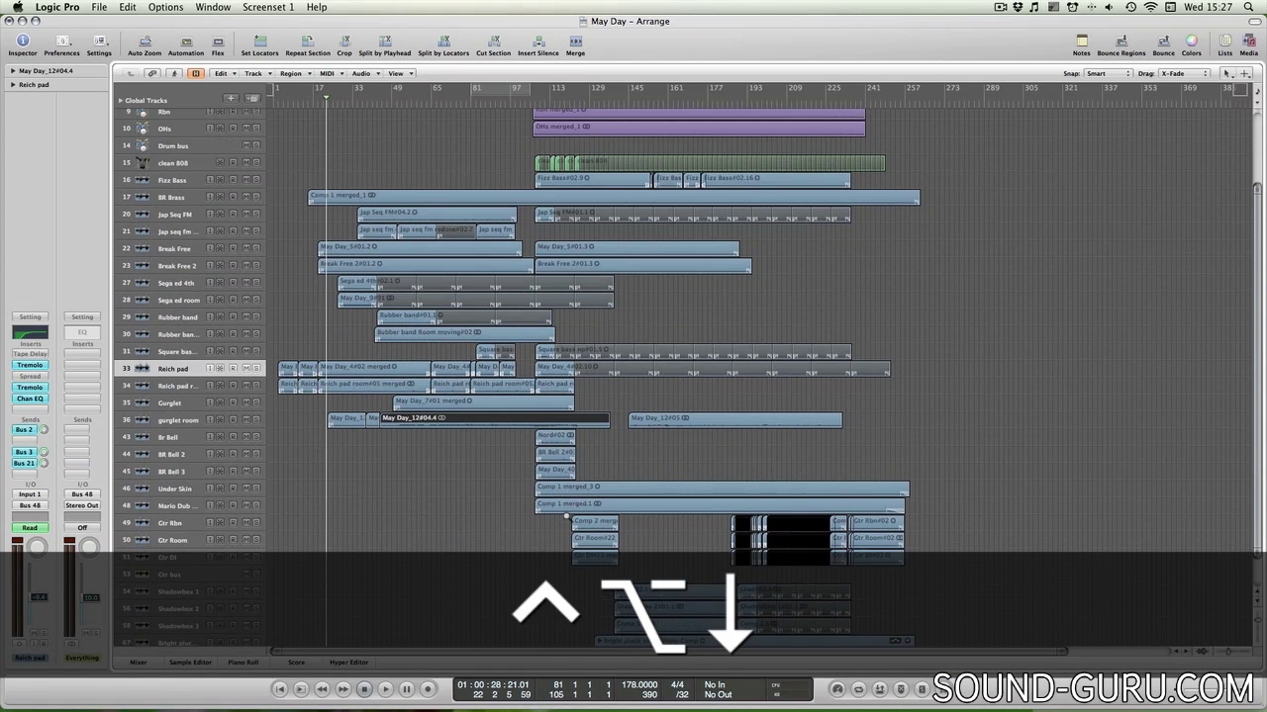
key(ctrl+alt+Down)
key(ctrl+alt+Right)
key(ctrl+alt+Right)
key(ctrl+alt+Left)
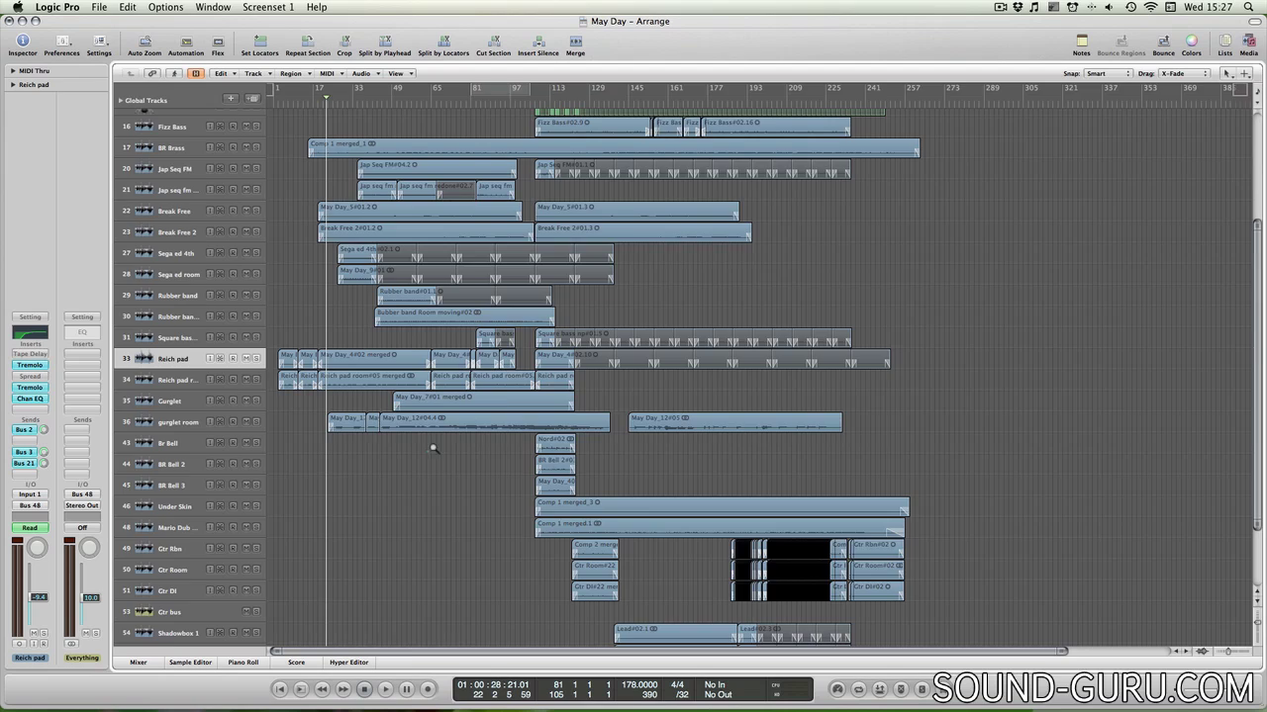
Zoom onto bars 63–94 and split May Day_12#04.4 at bar 67 with the Scissors Tool
drag(429, 453, 504, 396)
key(Escape)
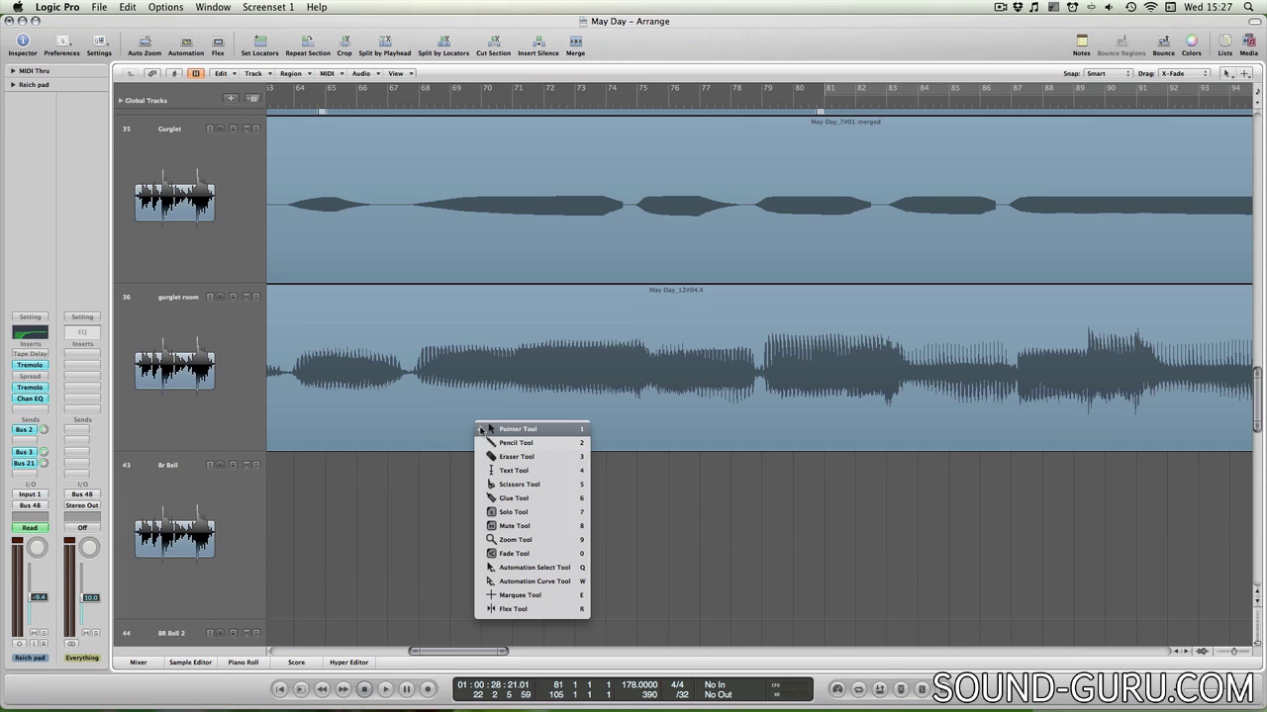
key(5)
drag(416, 397, 412, 402)
Return to the Pointer Tool and undo the split with Cmd-Z
key(Escape)
key(1)
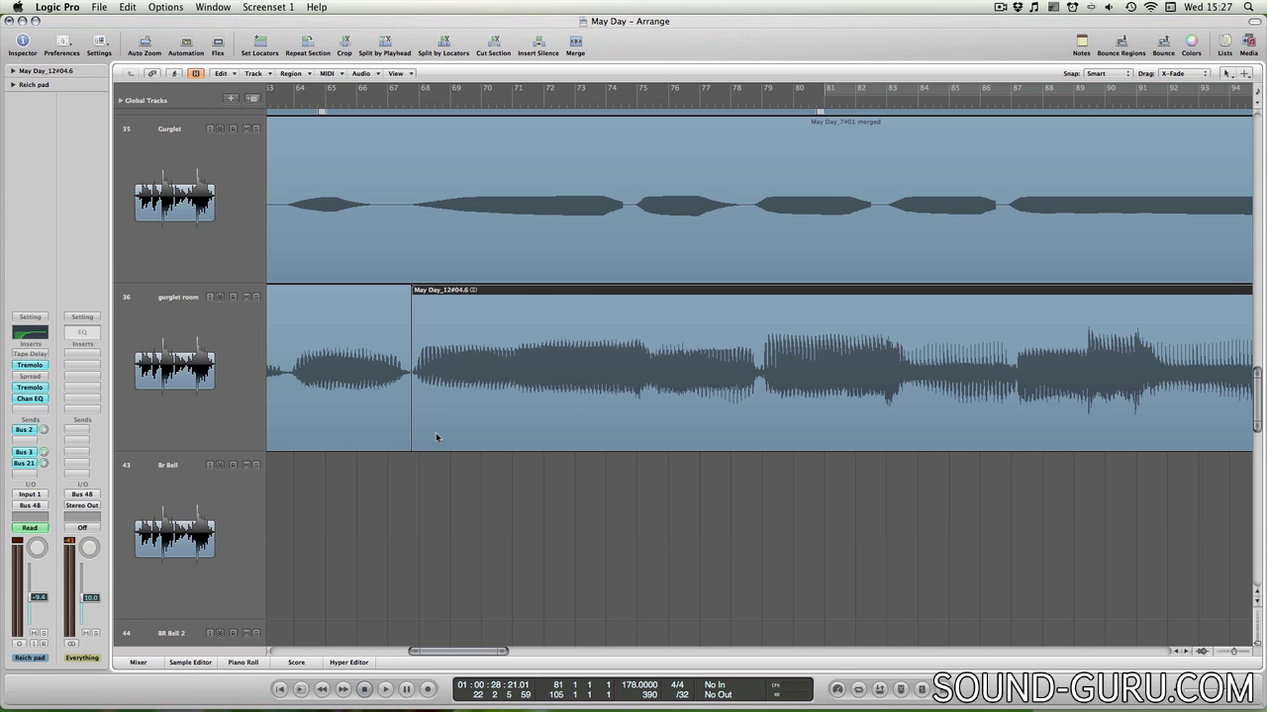
key(super+z)
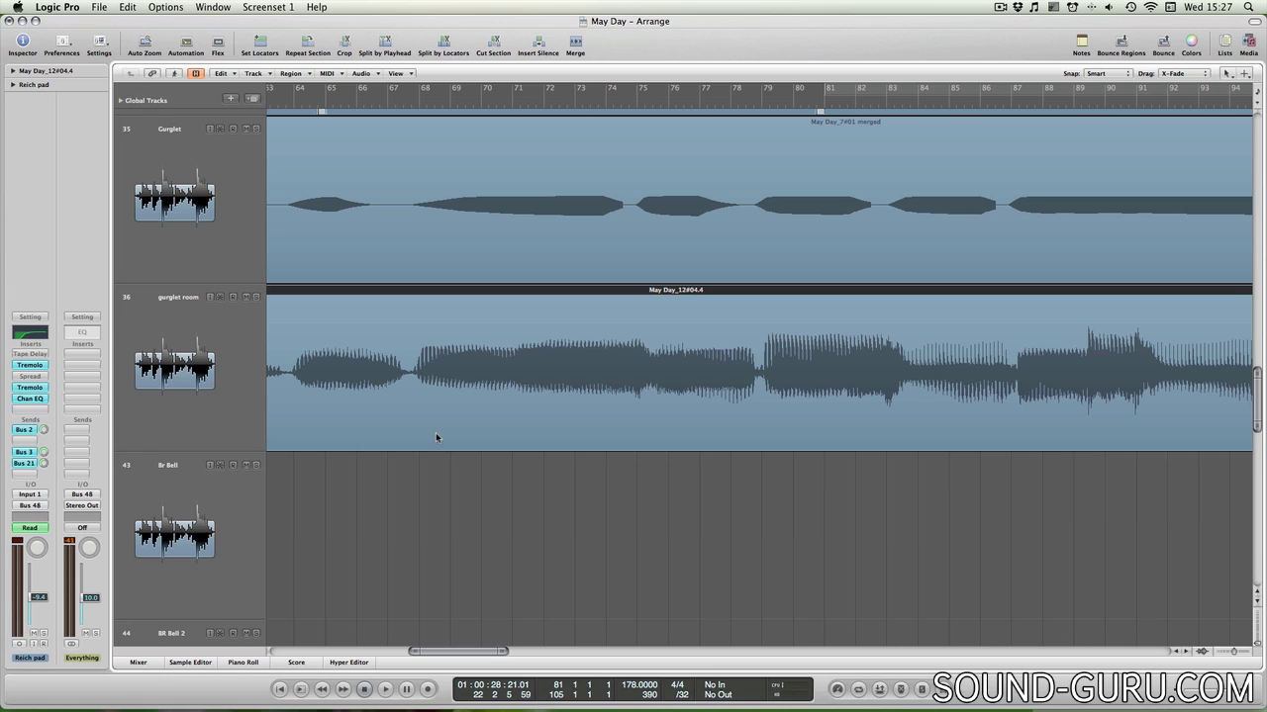